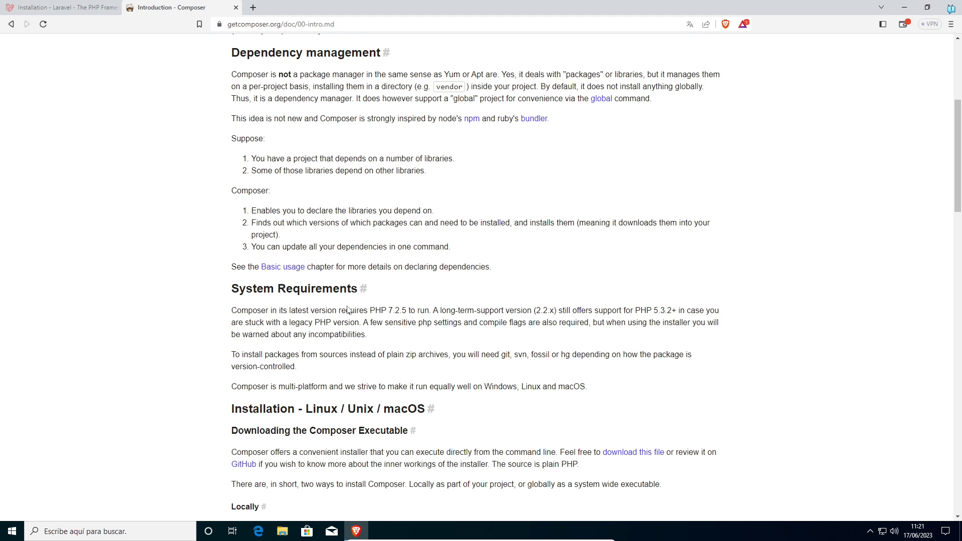
Examine the PHP version requirements under System Requirements on the Composer introduction page.
drag(340, 307, 425, 311)
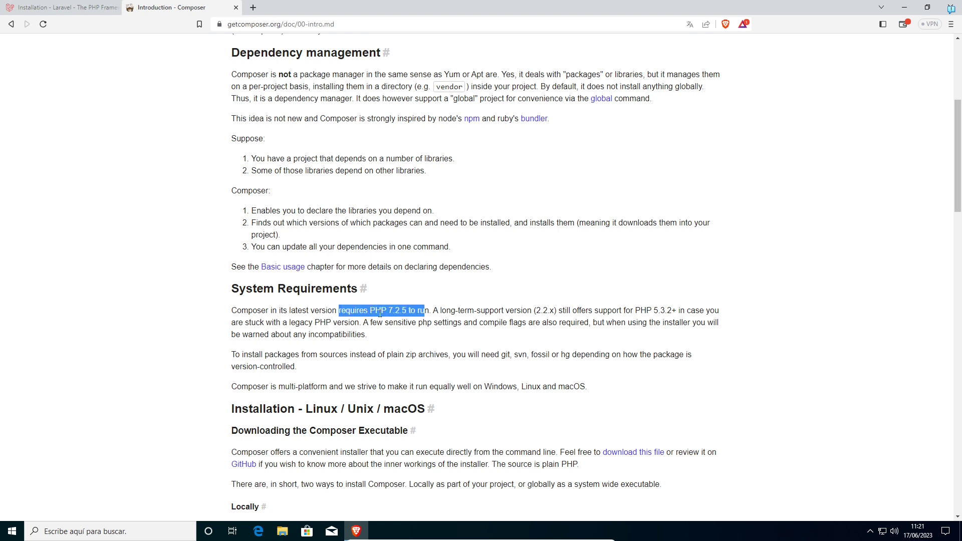
click(389, 311)
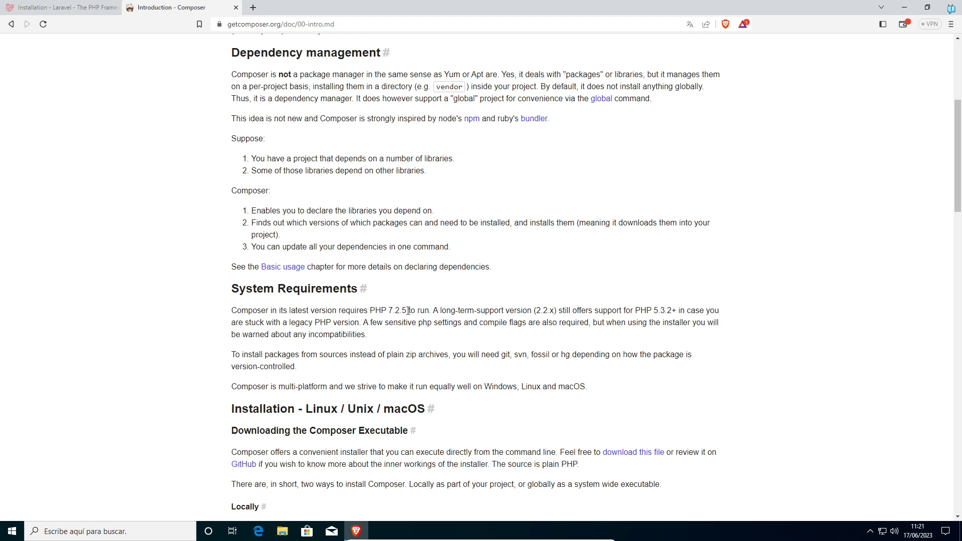
drag(428, 311, 360, 313)
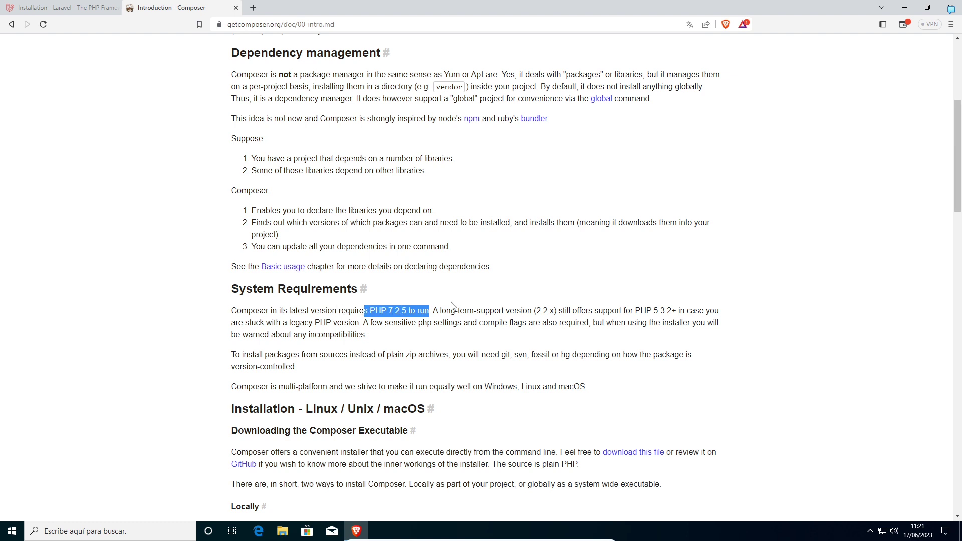
click(440, 312)
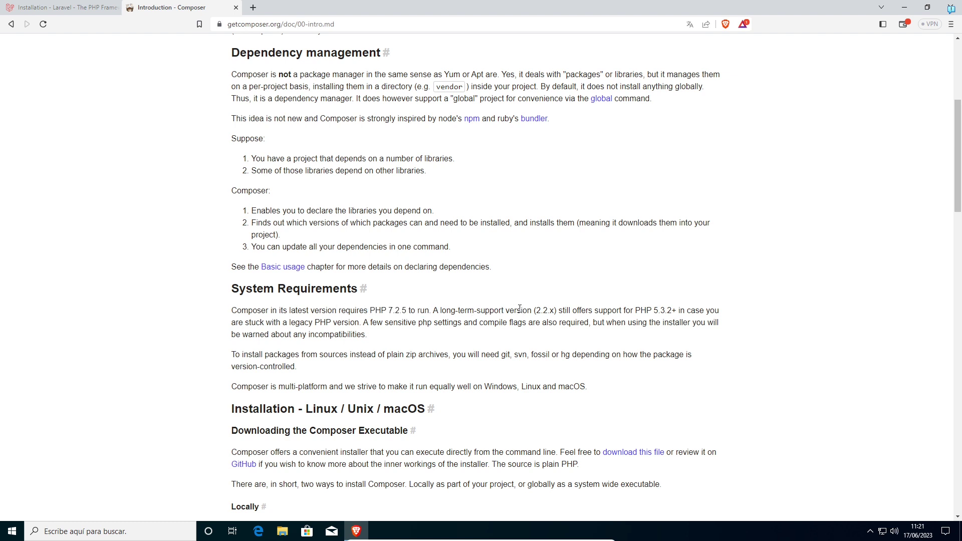
drag(532, 311, 565, 308)
click(592, 312)
drag(561, 310, 668, 311)
click(489, 314)
mouse_move(429, 311)
mouse_down()
mouse_move(370, 311)
mouse_move(416, 311)
mouse_up()
click(371, 310)
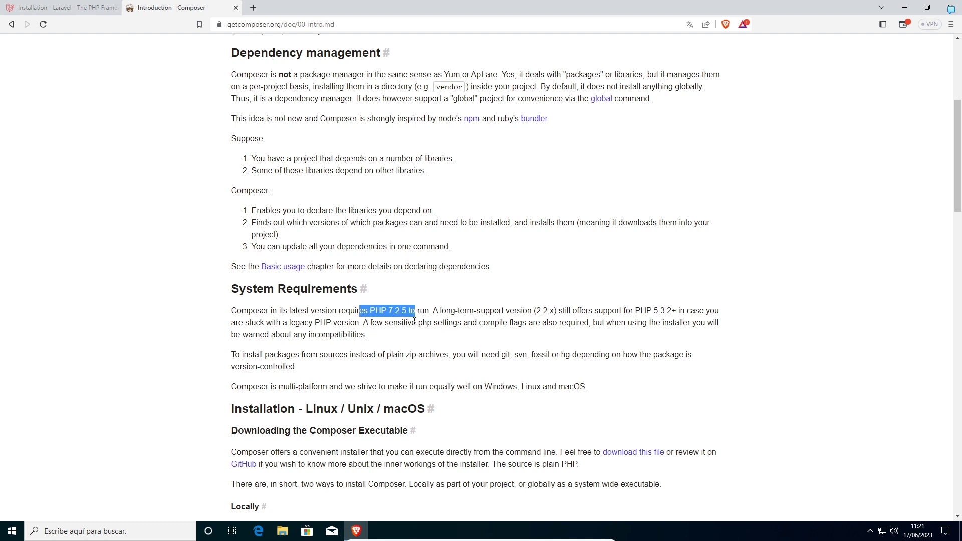
Search for "xamp" in a new browser tab and request the XAMPP 8.2.4 download for Windows from the Apache Friends site.
click(253, 7)
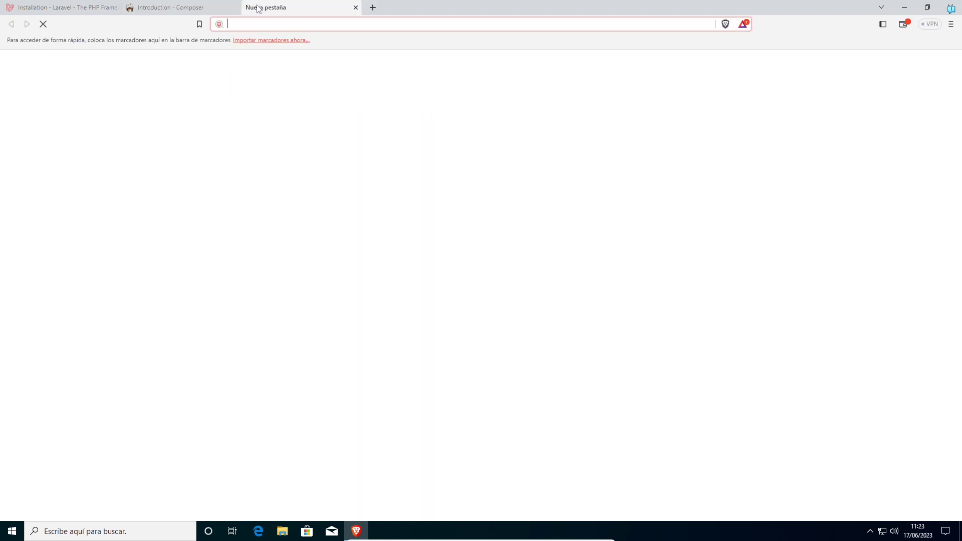
text(xamp)
key(Return)
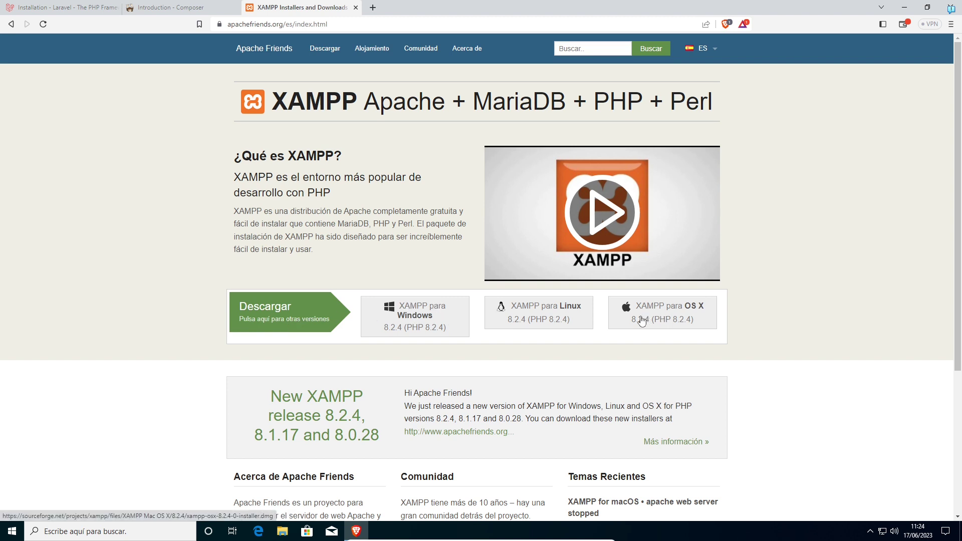
click(426, 329)
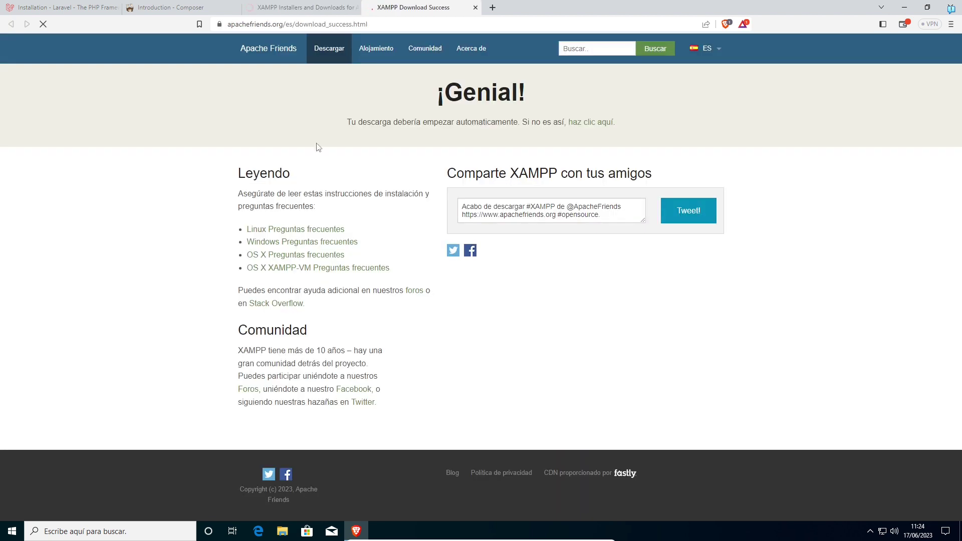
Recheck the PHP version Composer requires and return to the XAMPP download page.
click(178, 10)
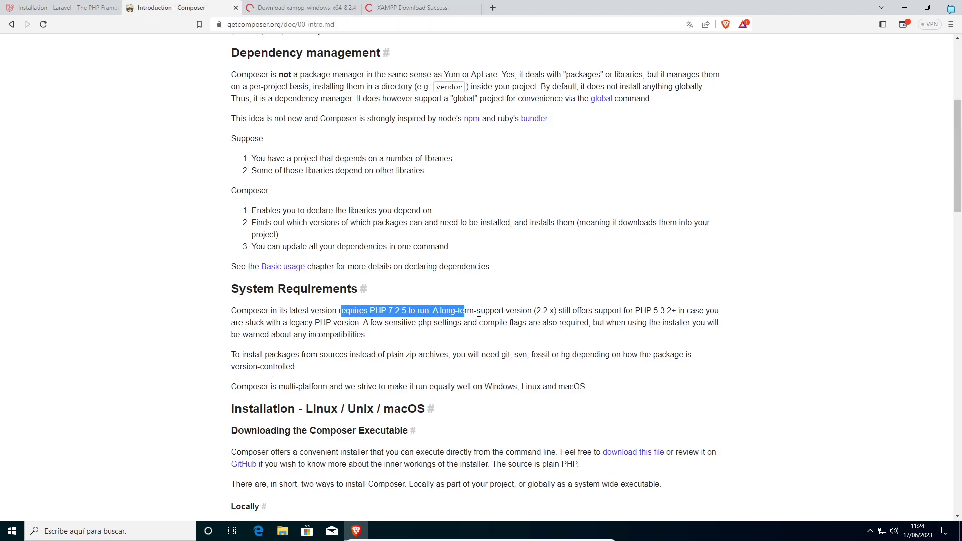
drag(346, 310, 419, 311)
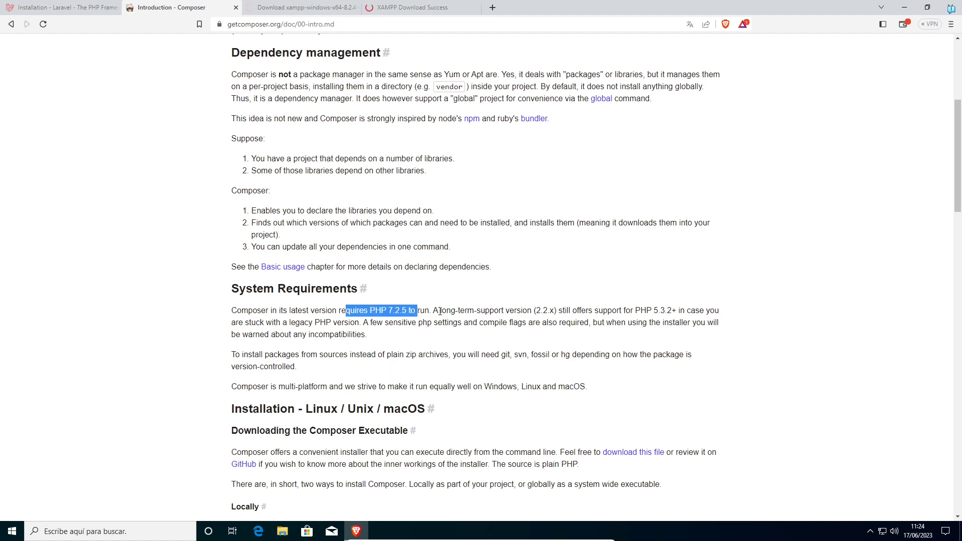
click(419, 7)
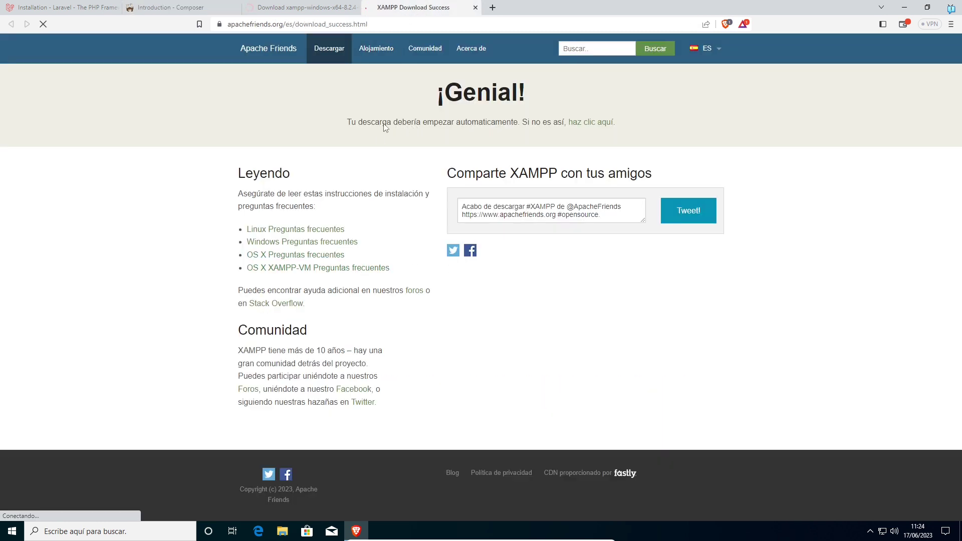
Follow the fallback download link to the XAMPP files on SourceForge and download the latest Windows installer.
drag(350, 123, 624, 121)
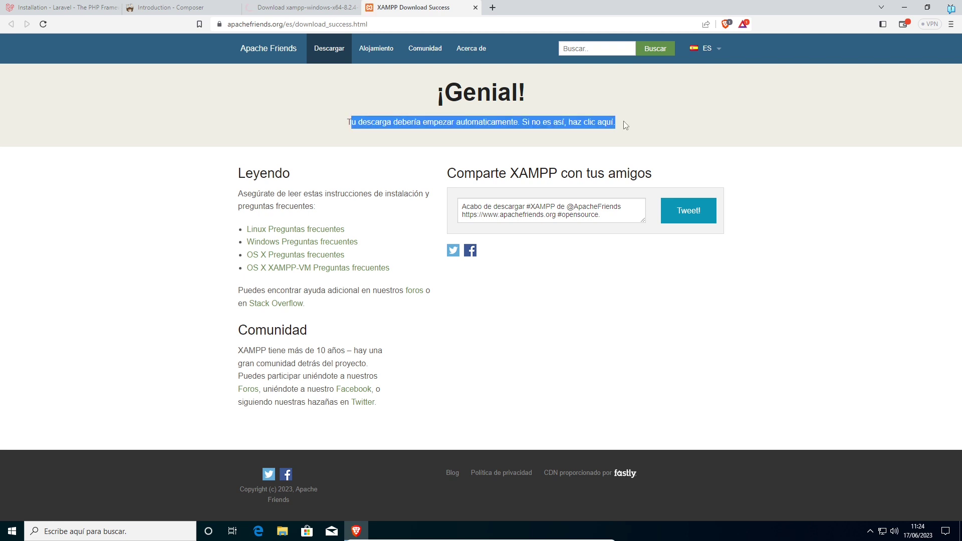
click(615, 115)
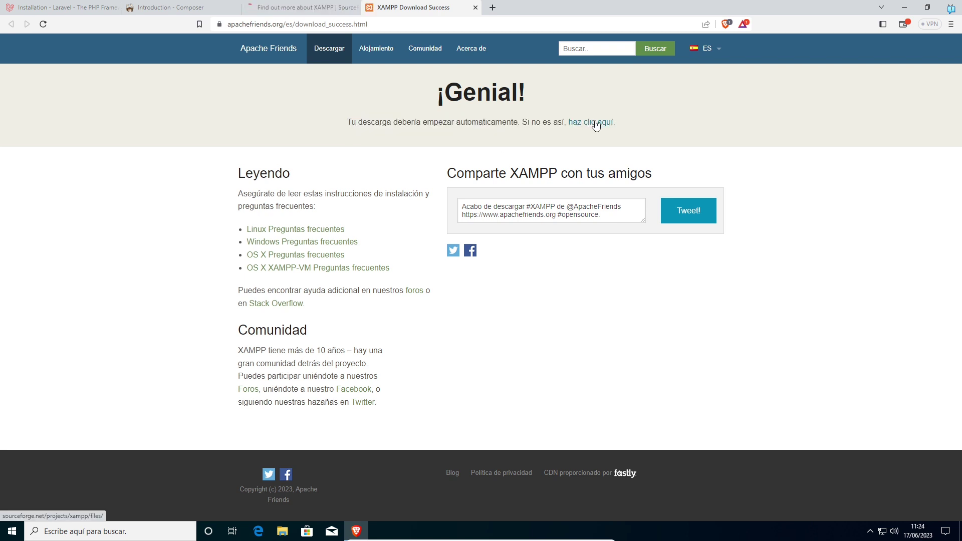
click(596, 123)
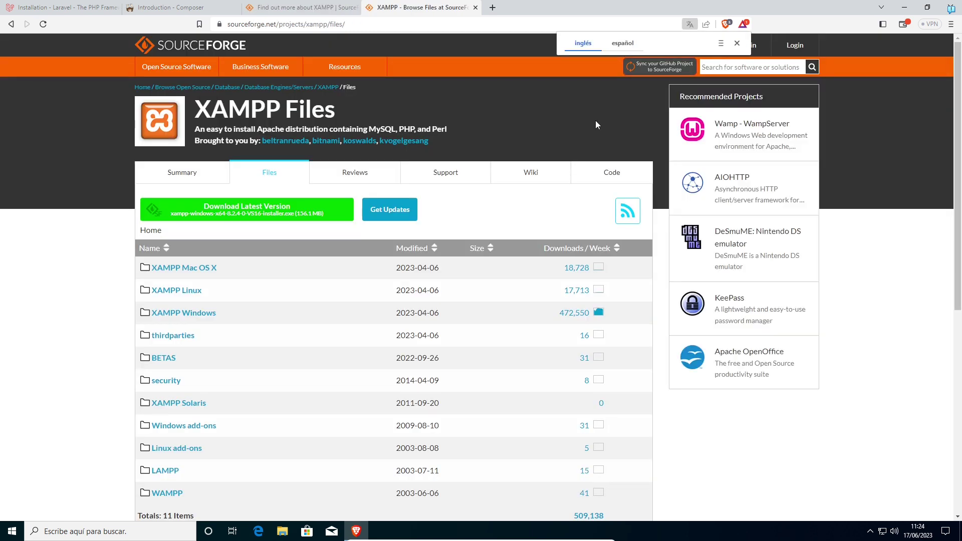
click(246, 209)
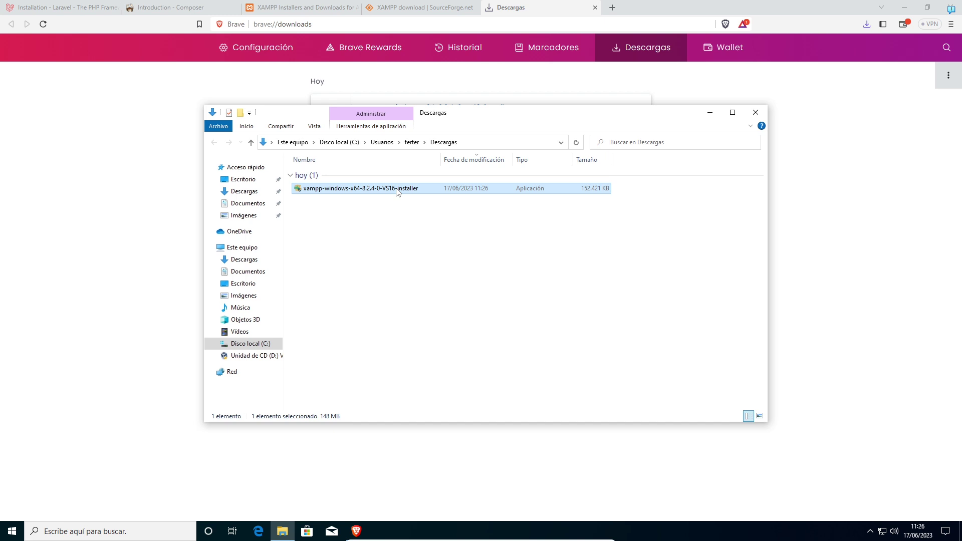
Run the downloaded xampp-windows-x64-8.2.4-0-VS16-installer as administrator and allow it to make changes to the device.
right_click(397, 192)
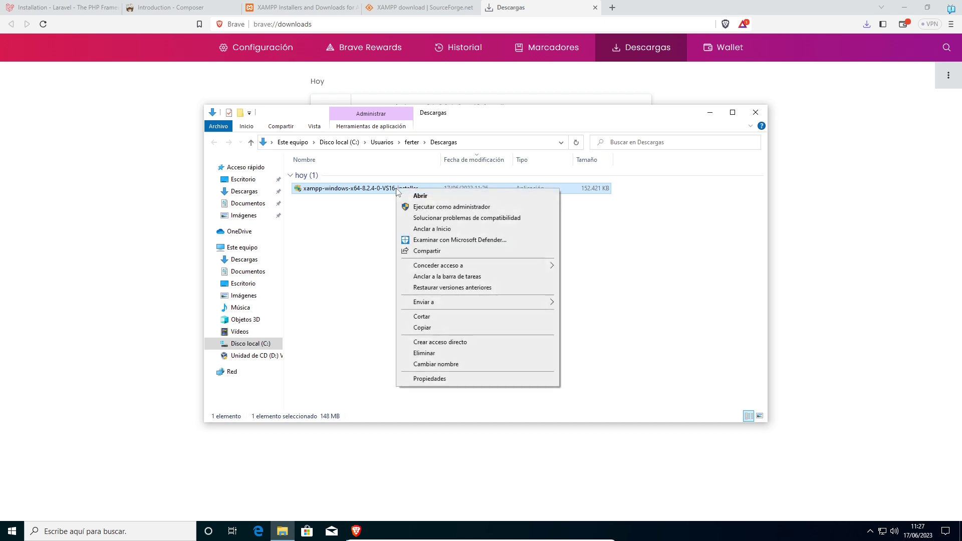
click(436, 207)
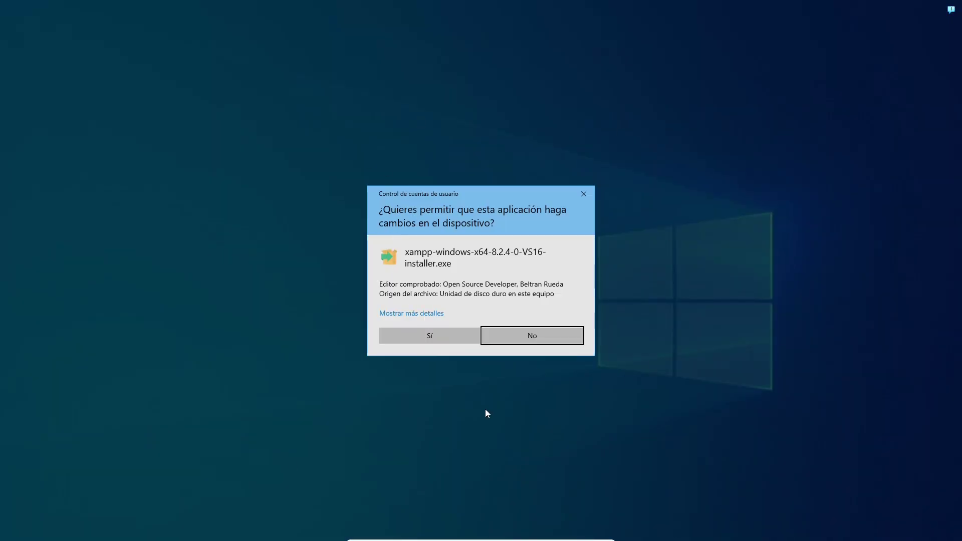
click(427, 335)
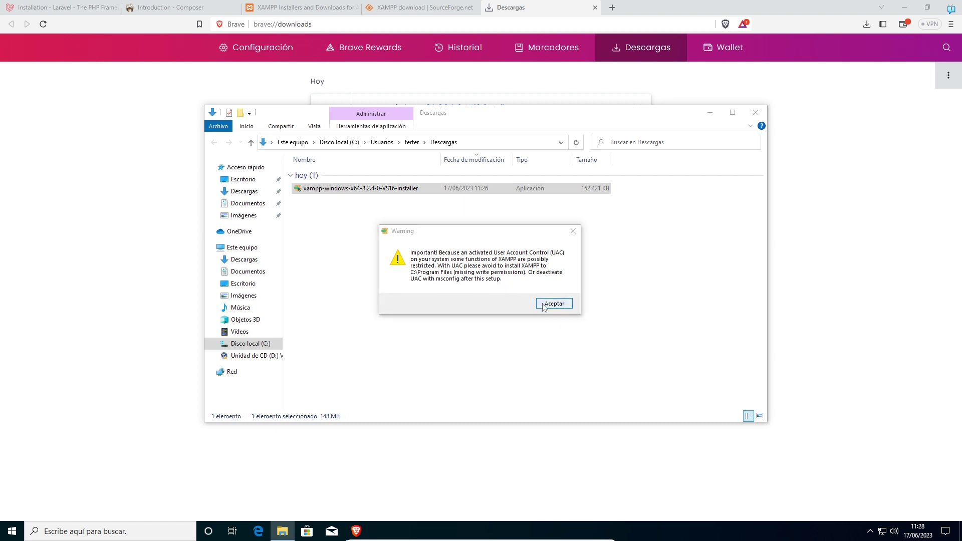
Find the User Account Control settings with "uac", set notifications to never notify, and authorise the change.
key(super)
key(Escape)
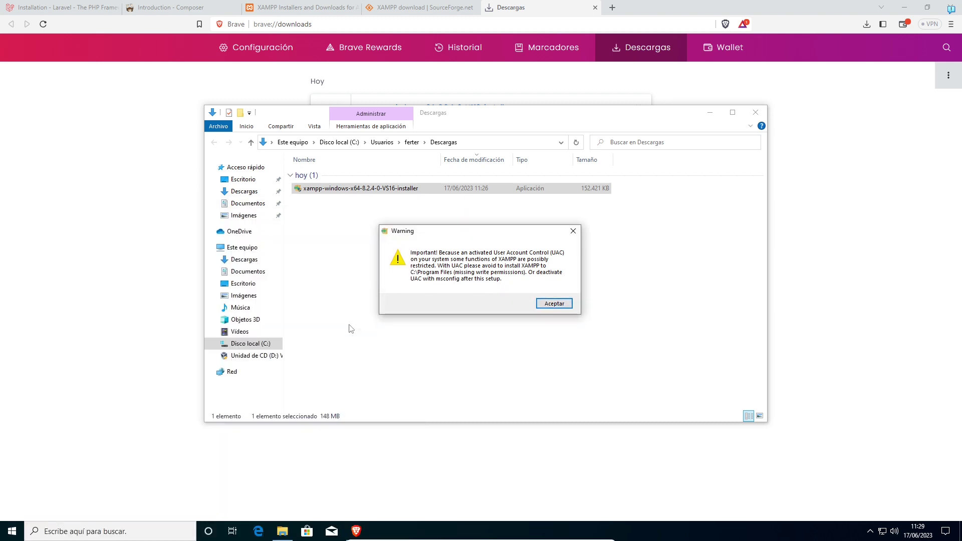
key(super)
text(uac)
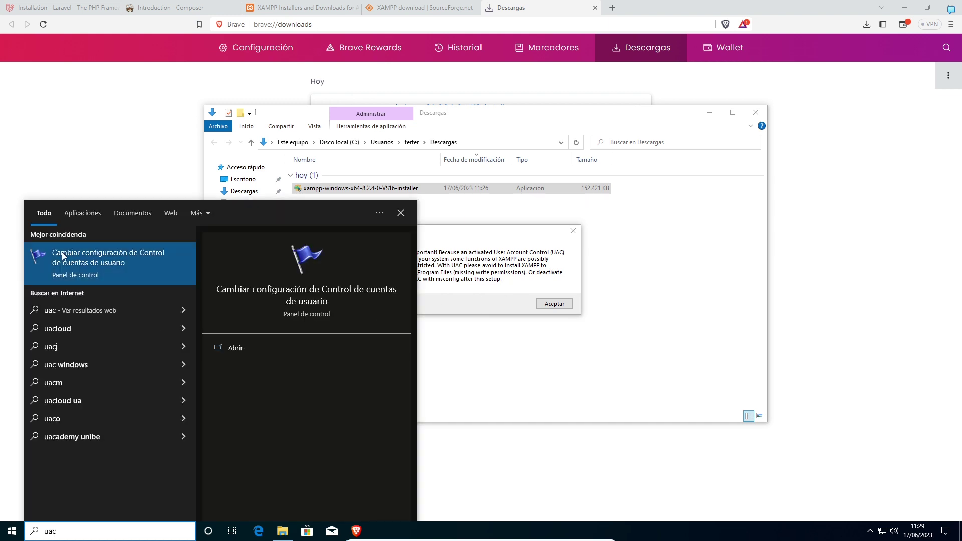
click(104, 264)
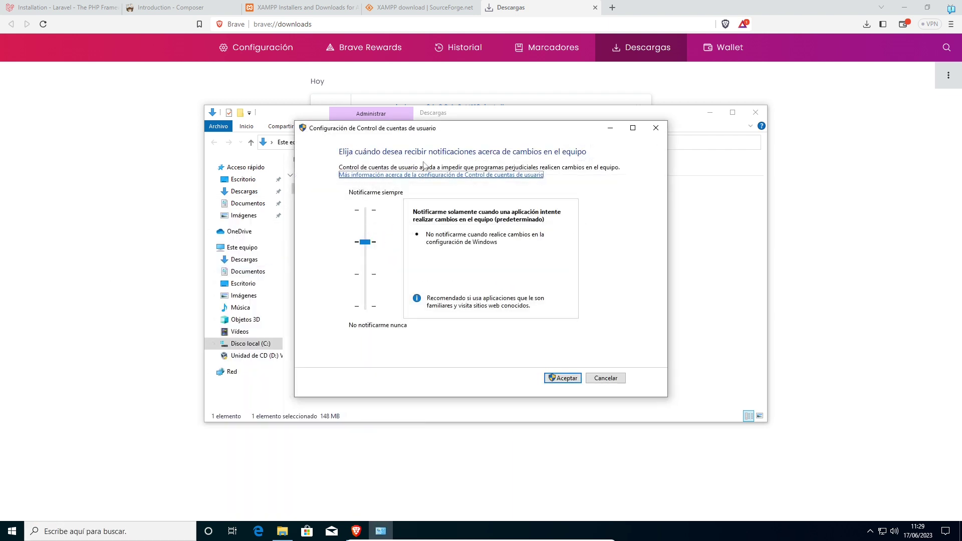
drag(451, 127, 724, 138)
drag(638, 252, 639, 311)
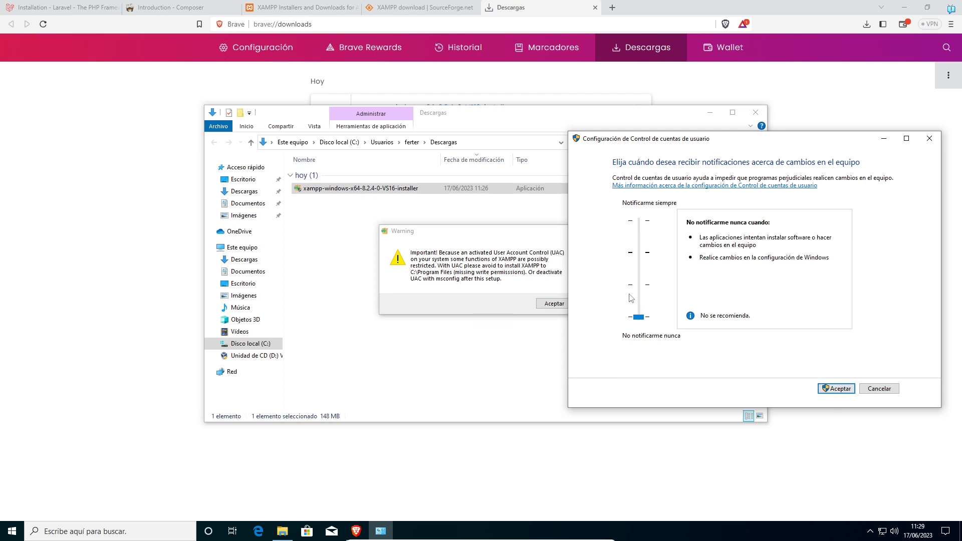
drag(631, 298, 628, 343)
click(835, 387)
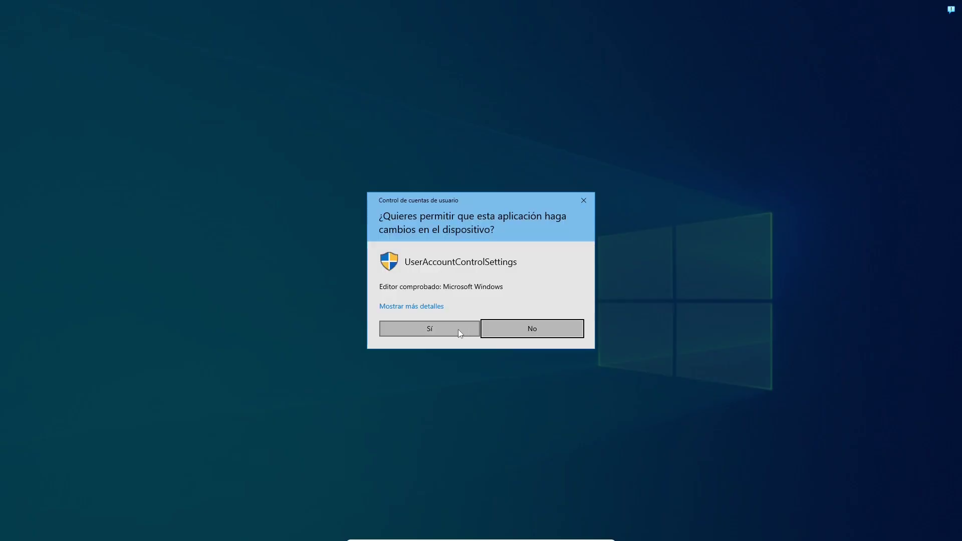
click(458, 329)
Accept the UAC warning and advance the XAMPP setup with all default components and C:\xampp as the installation folder.
click(566, 286)
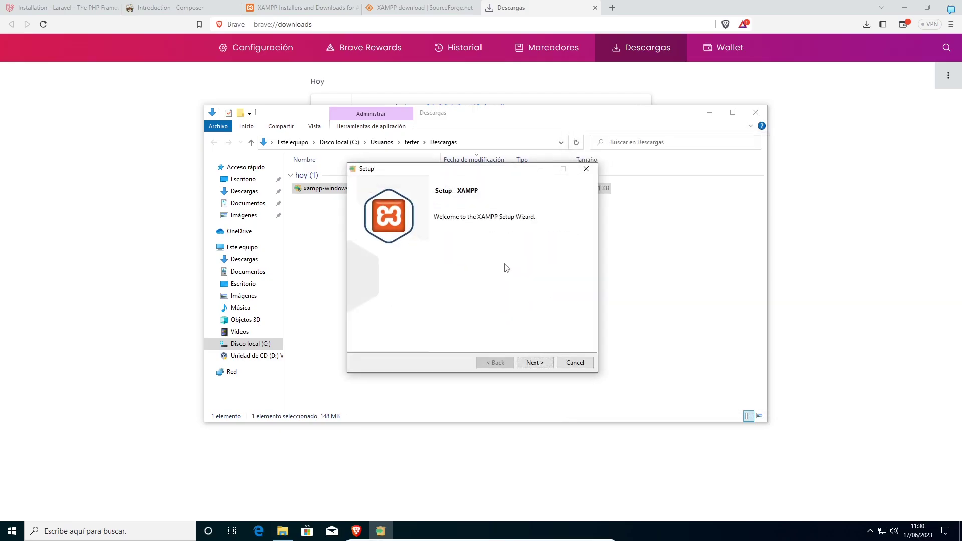
click(535, 363)
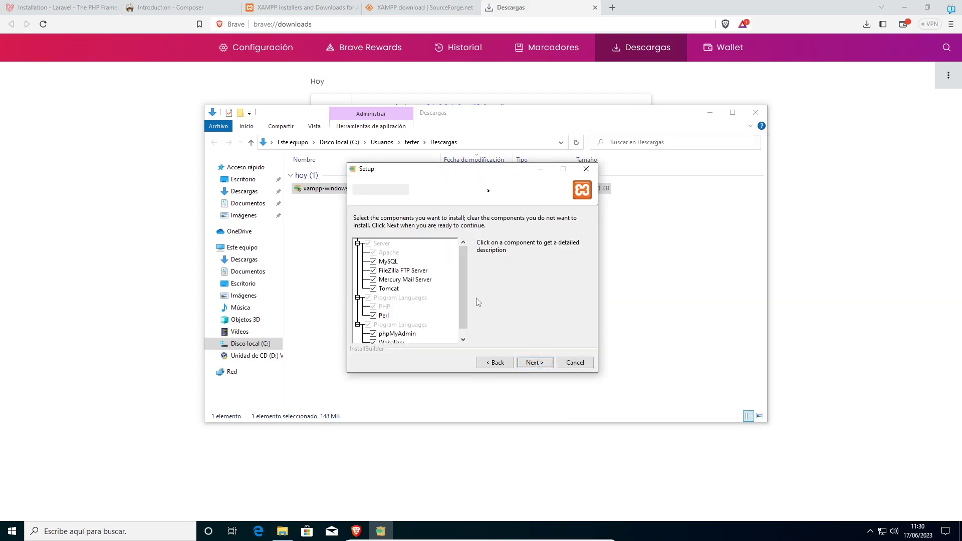
click(533, 361)
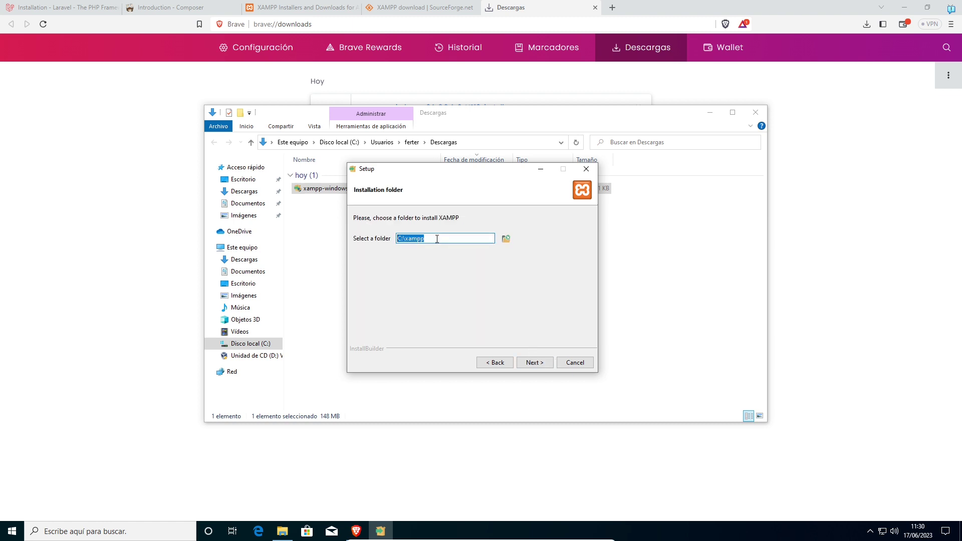
click(534, 362)
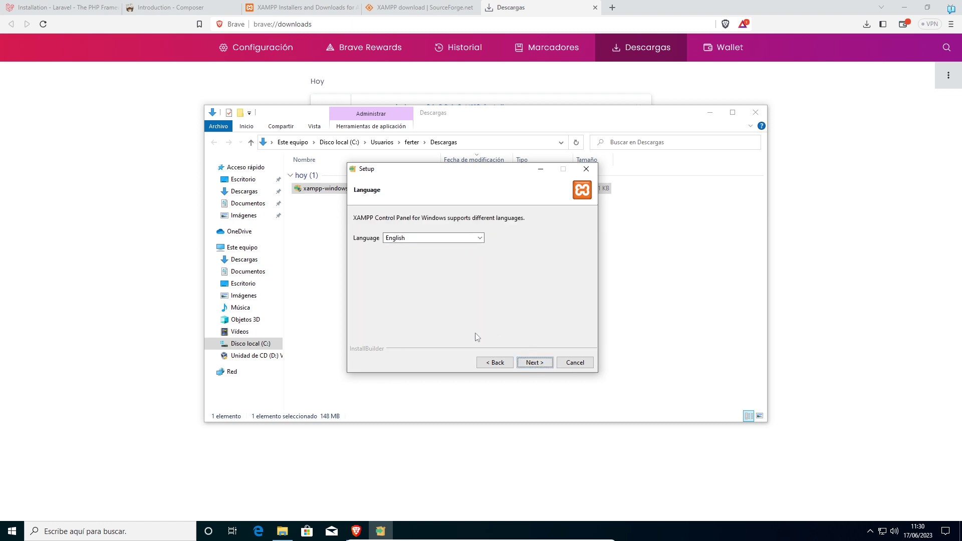
Keep English as the XAMPP Control Panel language and start the installation.
click(473, 240)
click(474, 237)
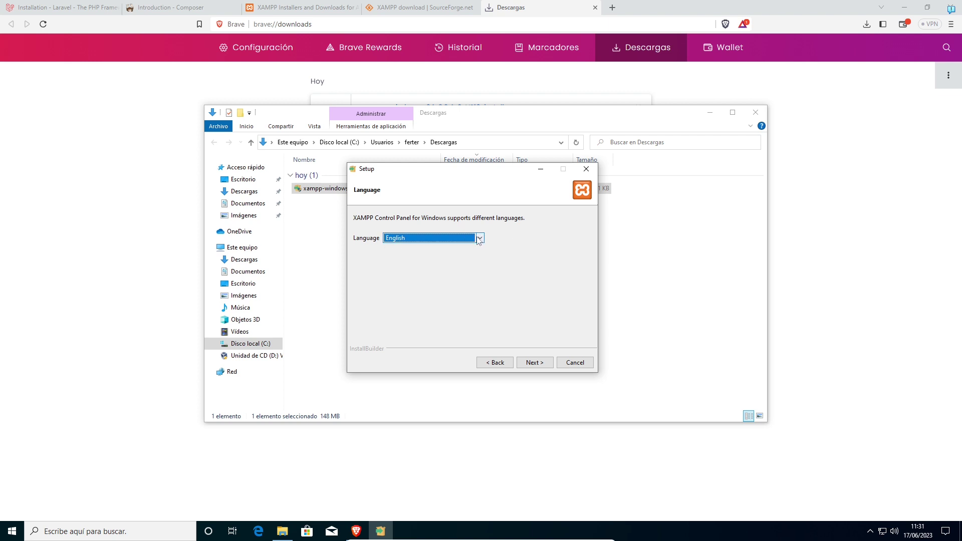
click(480, 239)
click(407, 247)
click(541, 364)
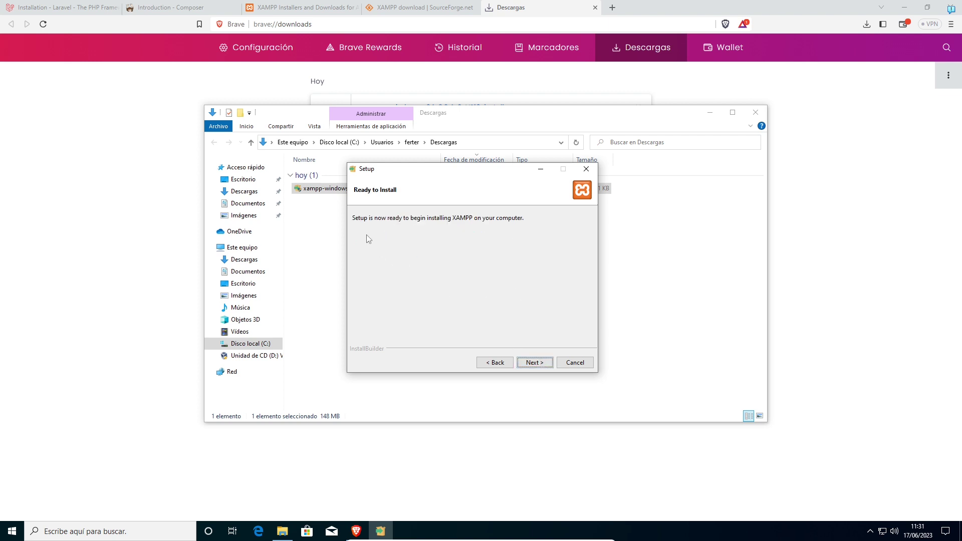
click(532, 360)
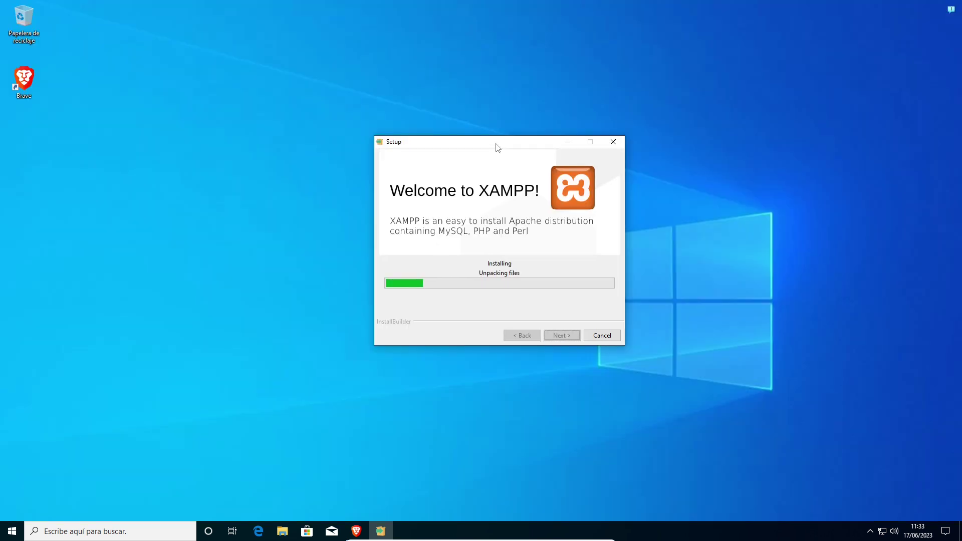
drag(498, 147, 550, 135)
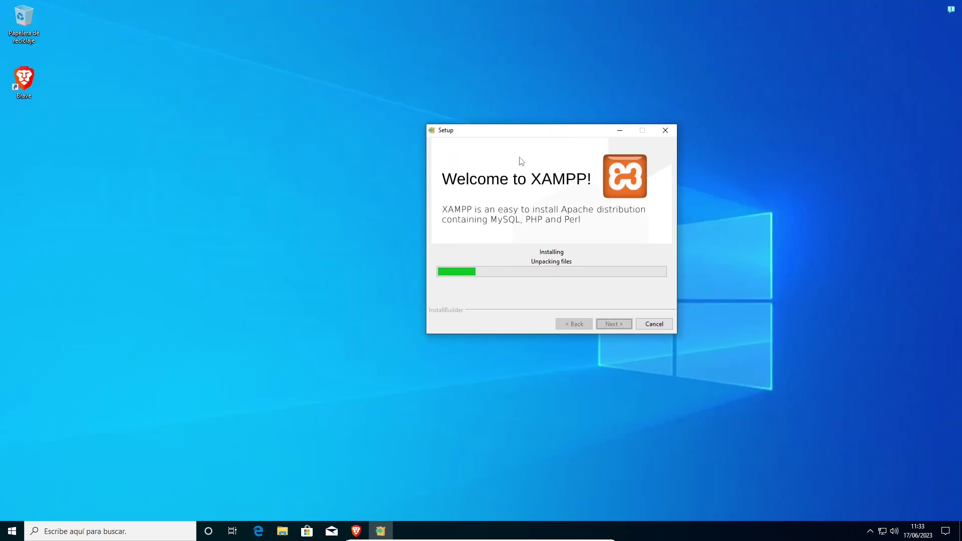
Switch to the Brave browser and find the Windows installation section of the Composer introduction page.
click(357, 532)
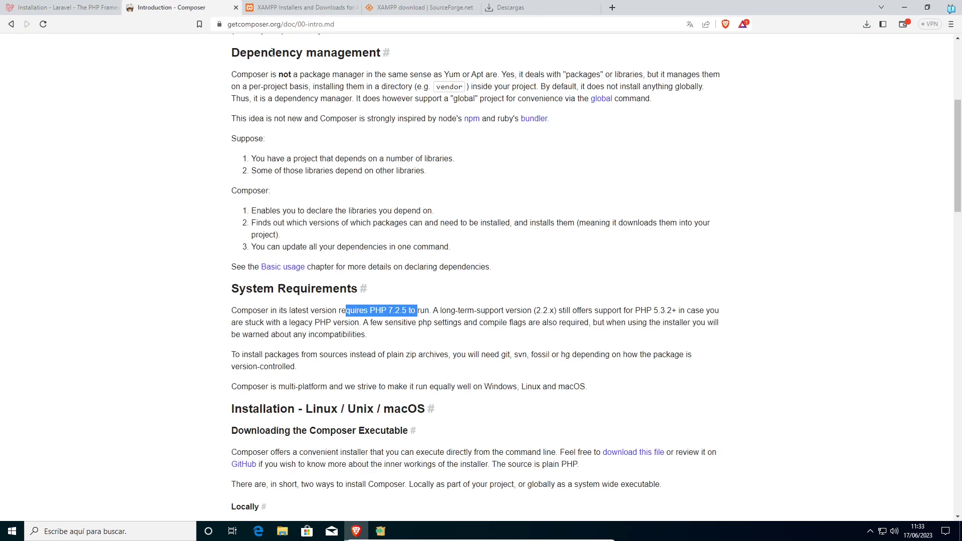
drag(151, 289, 153, 266)
click(183, 205)
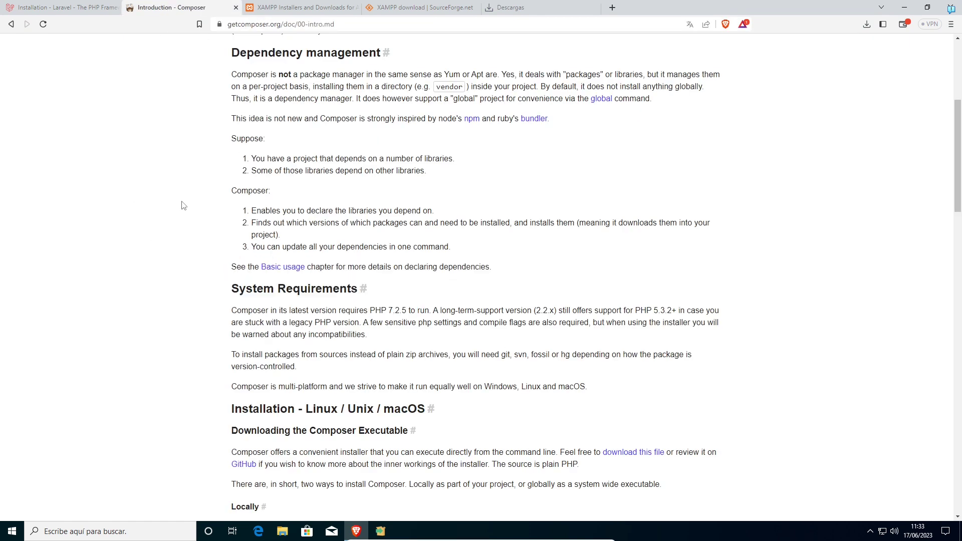
scroll(361, 318, down, 7)
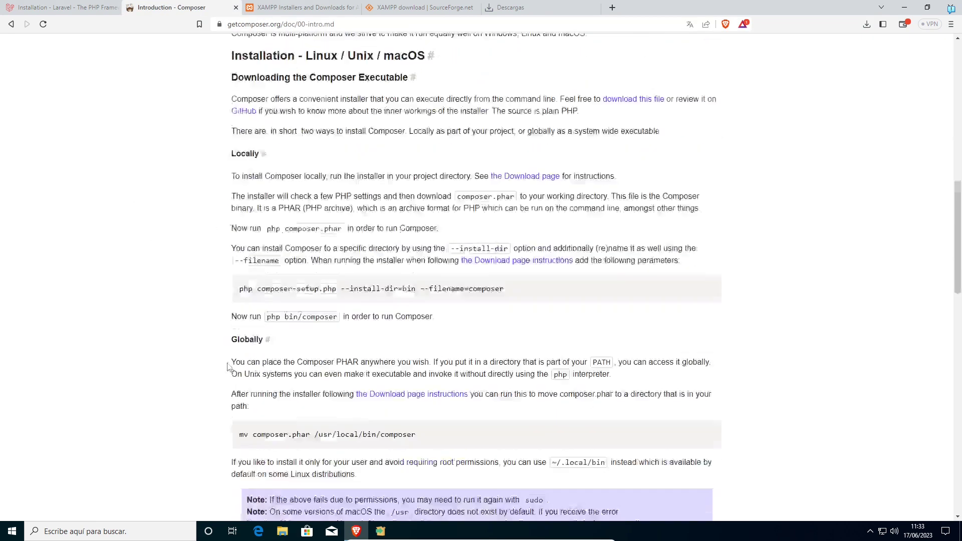
scroll(224, 271, up, 4)
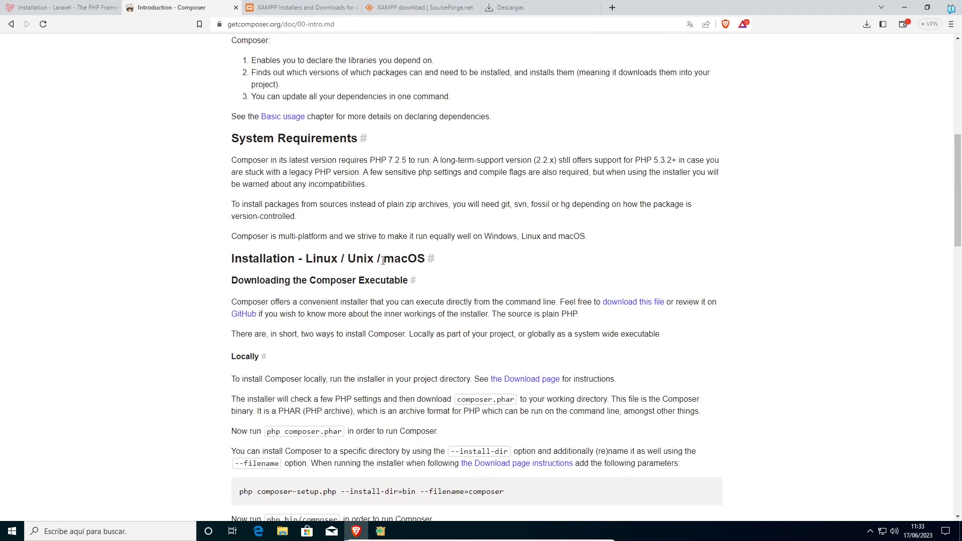
scroll(212, 340, down, 12)
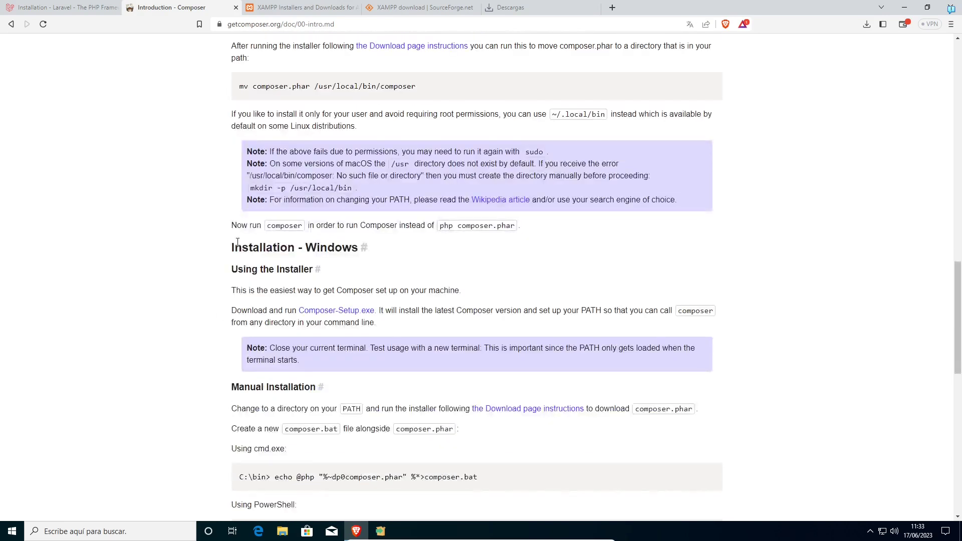
Download Composer-Setup.exe from the Windows installer instructions and save it as Composer-Setup in the Descargas folder.
drag(229, 253, 393, 249)
click(396, 261)
drag(232, 315, 433, 311)
click(421, 311)
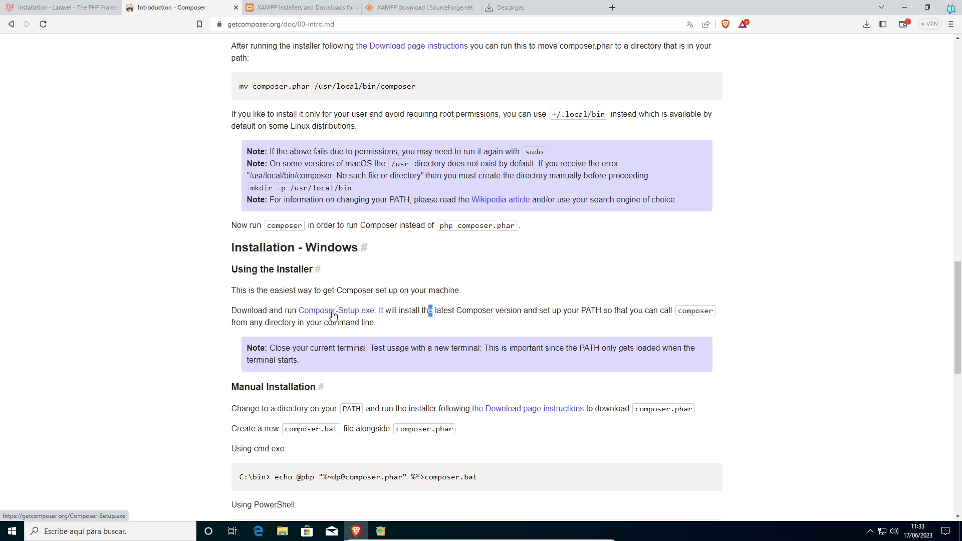
click(333, 315)
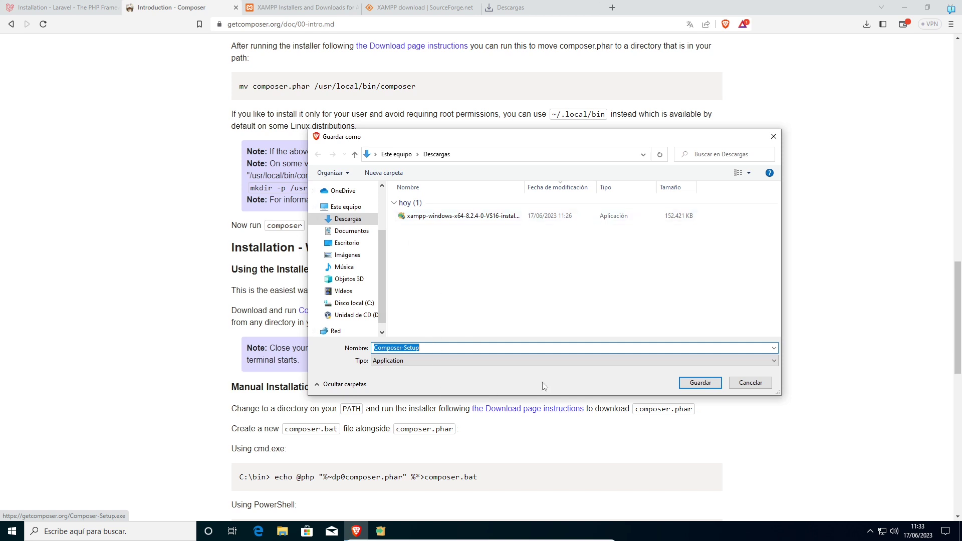
click(700, 382)
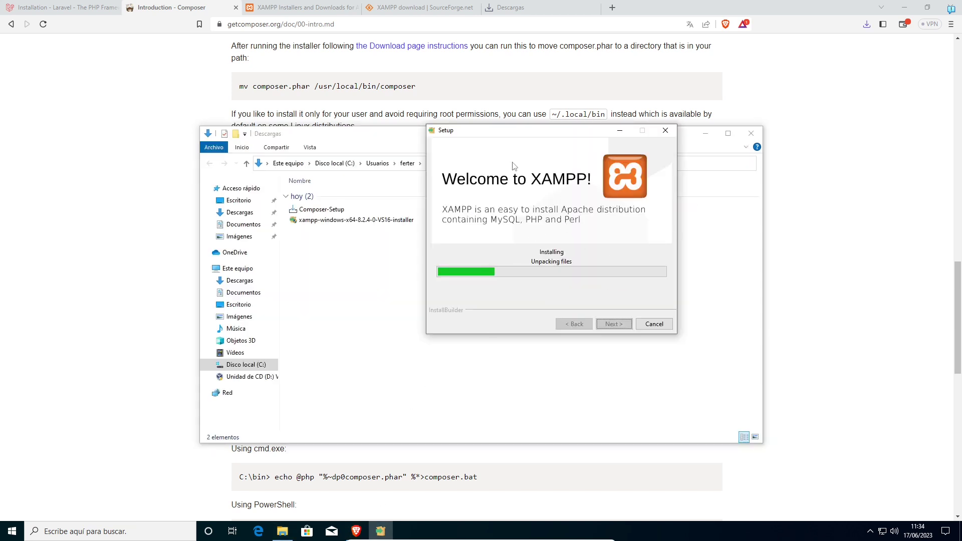
Finish the XAMPP setup wizard with the option to start the Control Panel enabled.
click(199, 15)
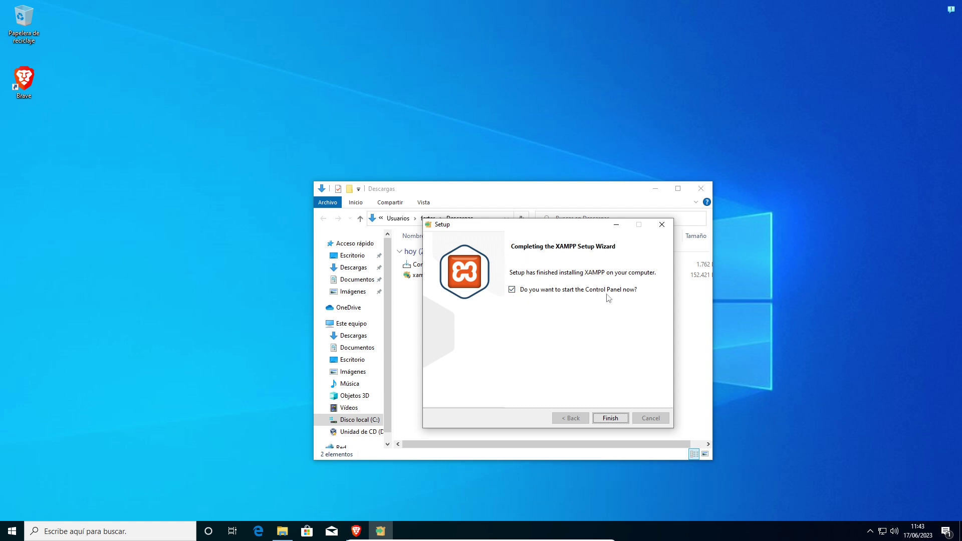
click(613, 418)
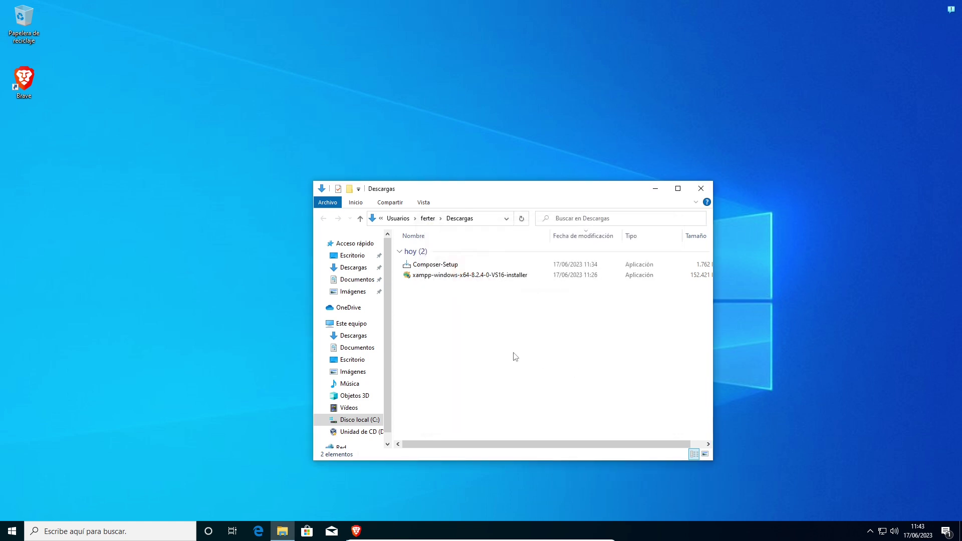
mouse_move(183, 9)
mouse_down()
mouse_move(230, 107)
mouse_move(187, 16)
mouse_up()
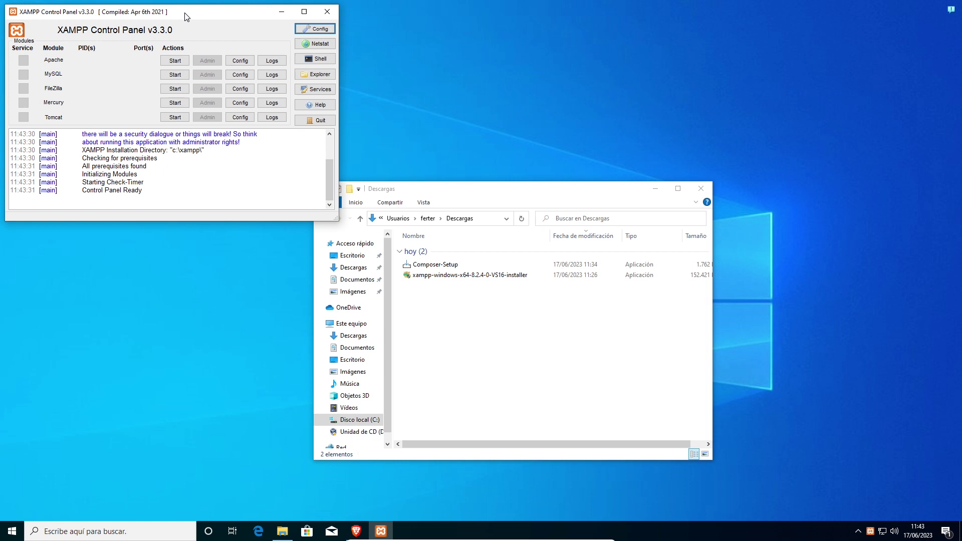
Run Composer-Setup from the Descargas folder as administrator and choose to install it for all users.
click(517, 317)
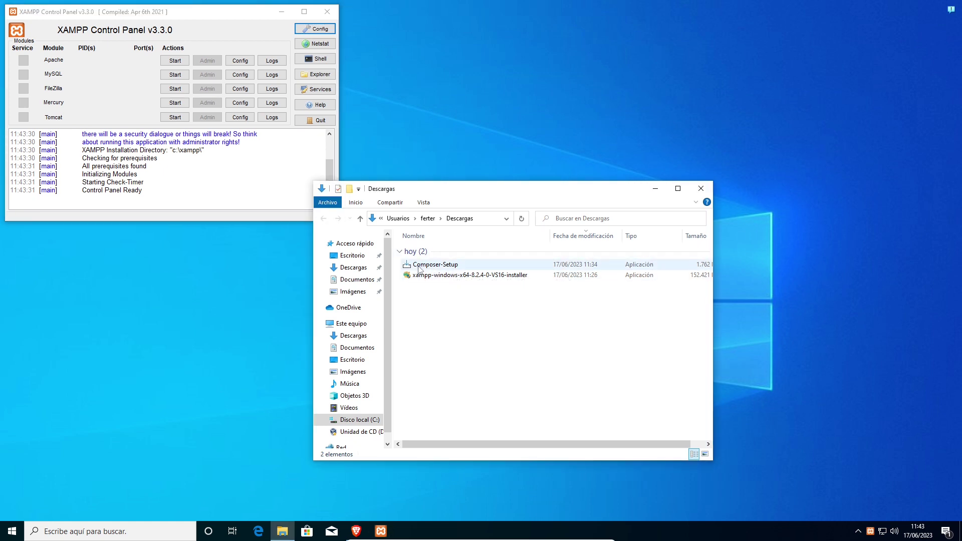
click(437, 267)
right_click(436, 269)
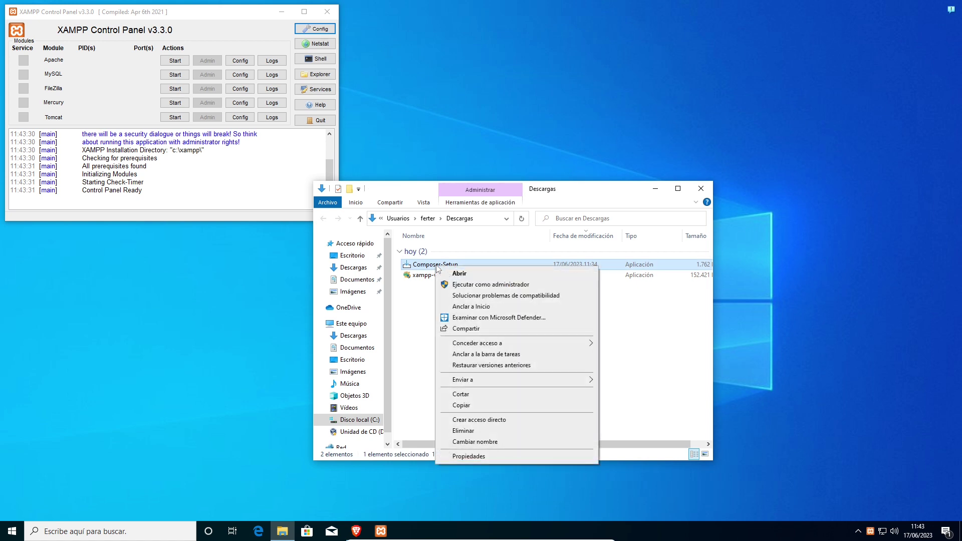
click(480, 285)
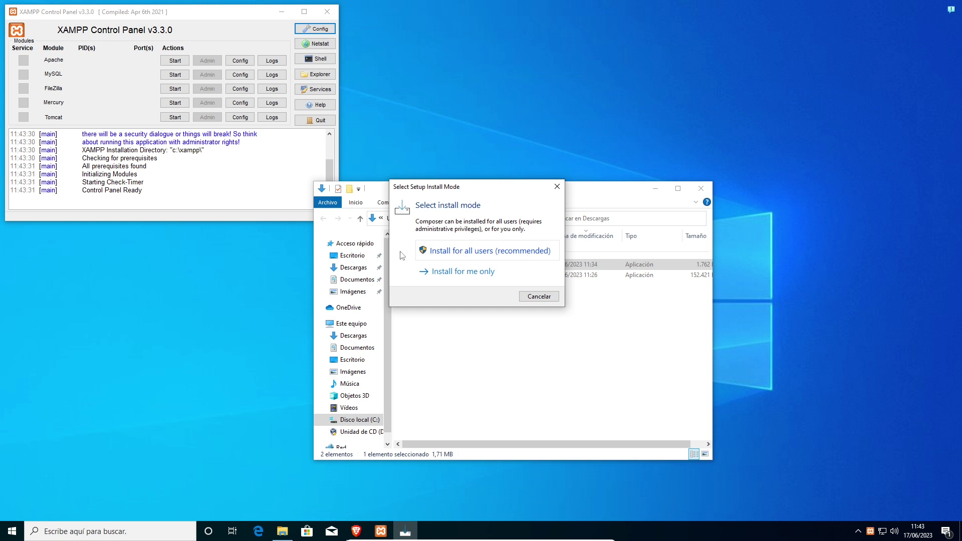
click(496, 255)
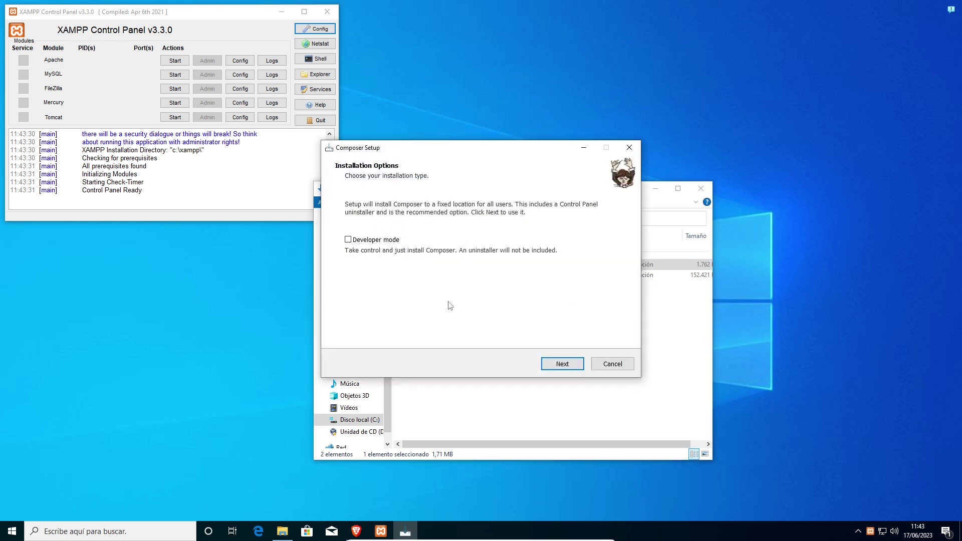
Enable developer mode in the Composer setup and set the destination folder to C:\xampp.
click(347, 242)
click(562, 363)
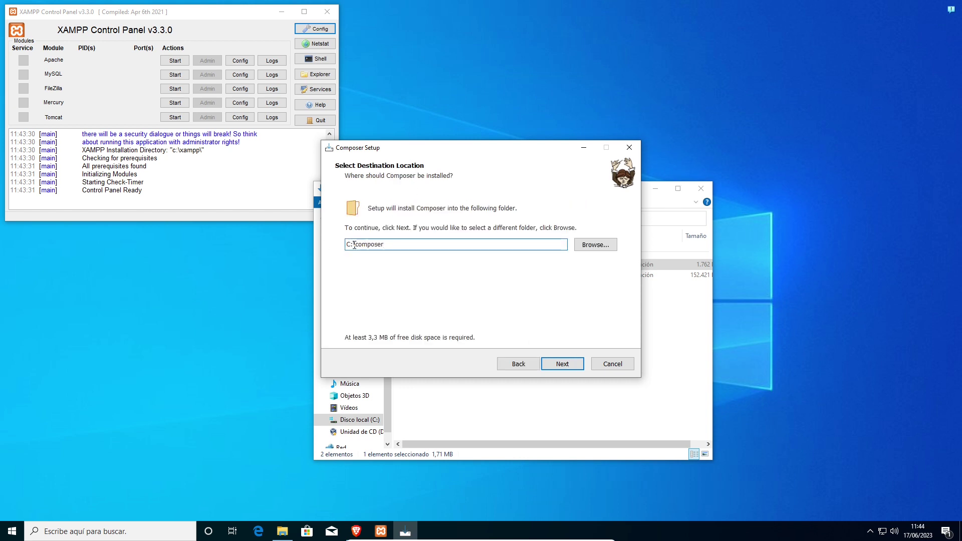
click(589, 243)
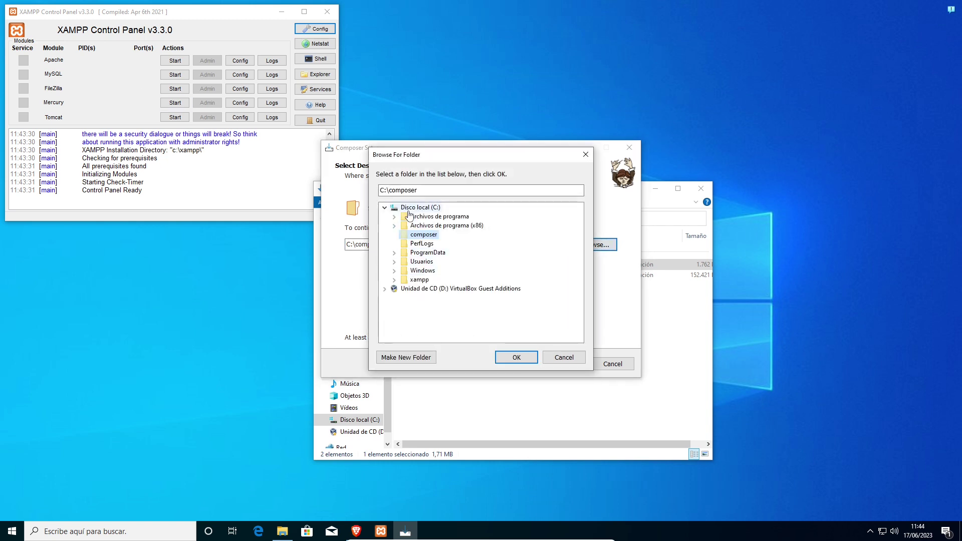
double_click(419, 280)
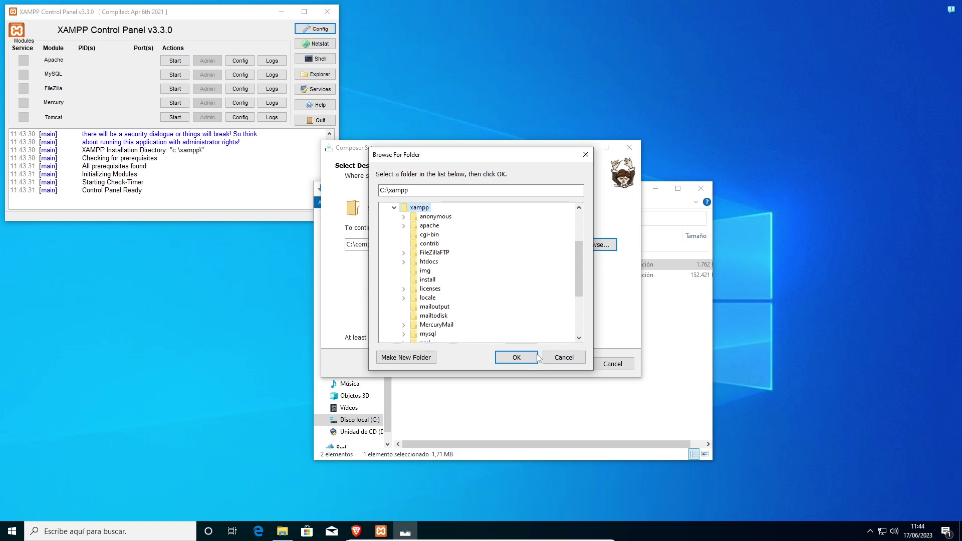
key(Return)
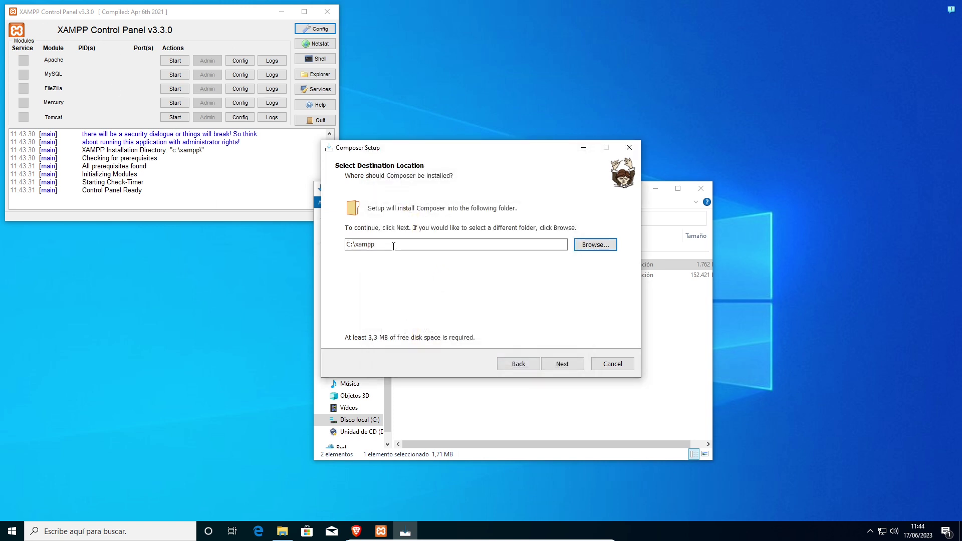
click(554, 367)
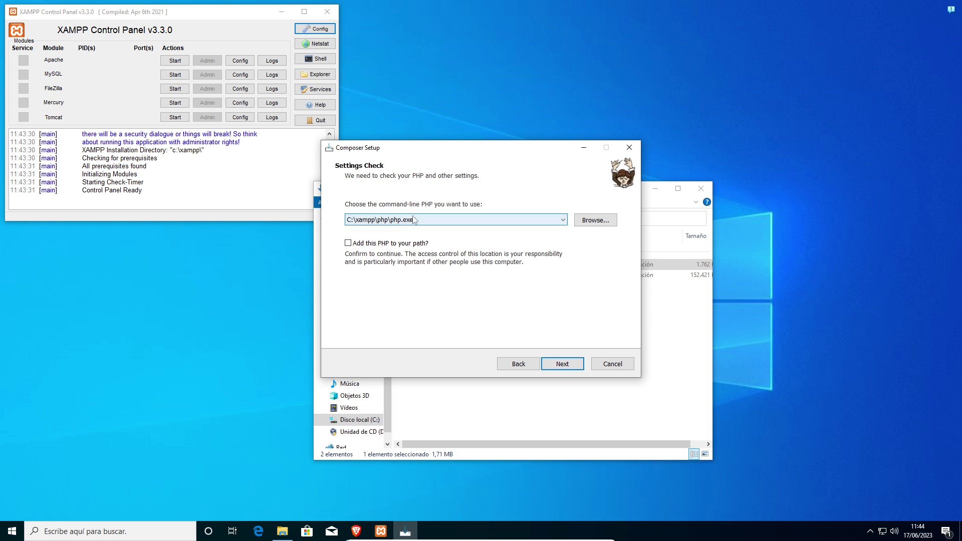
Add C:\xampp\php\php.exe to the path, install Composer without a proxy, and finish the setup.
click(348, 243)
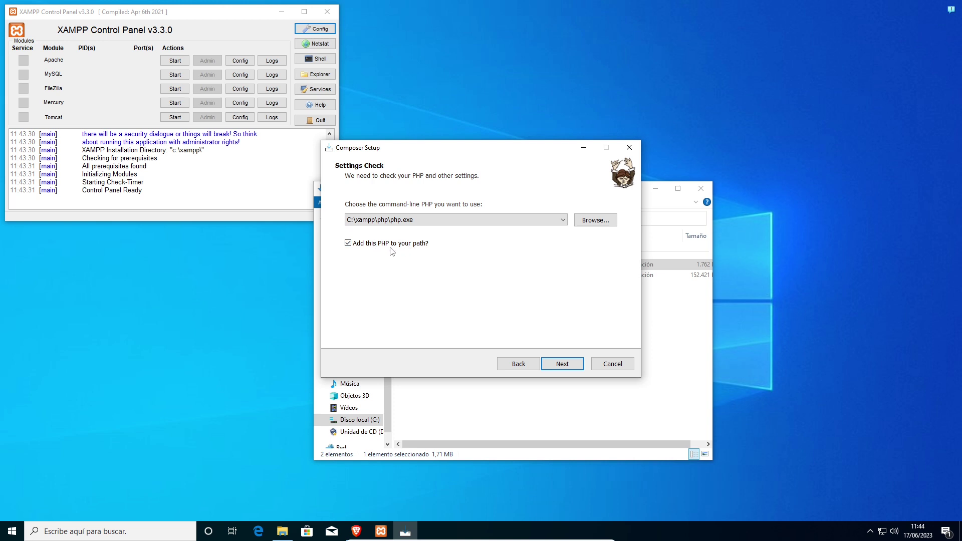
click(562, 364)
key(Return)
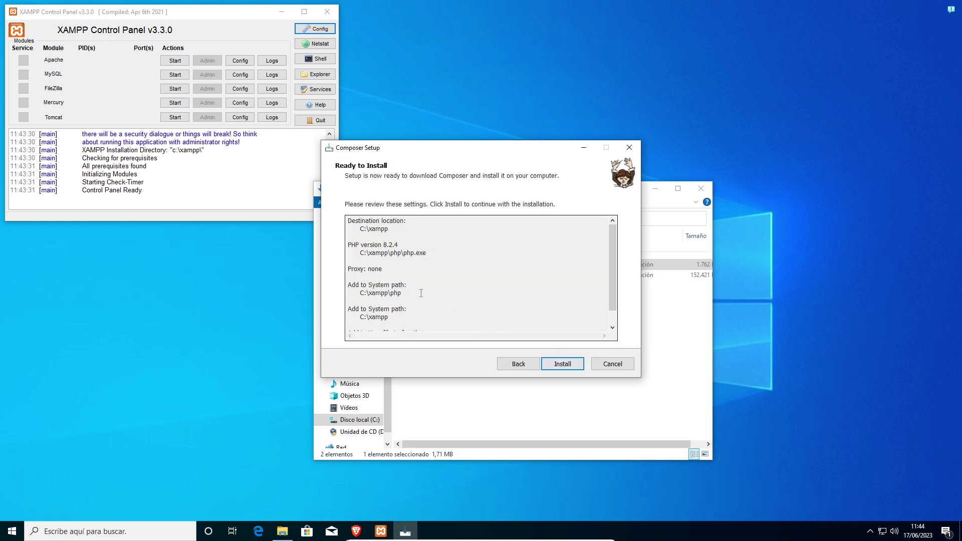
click(562, 365)
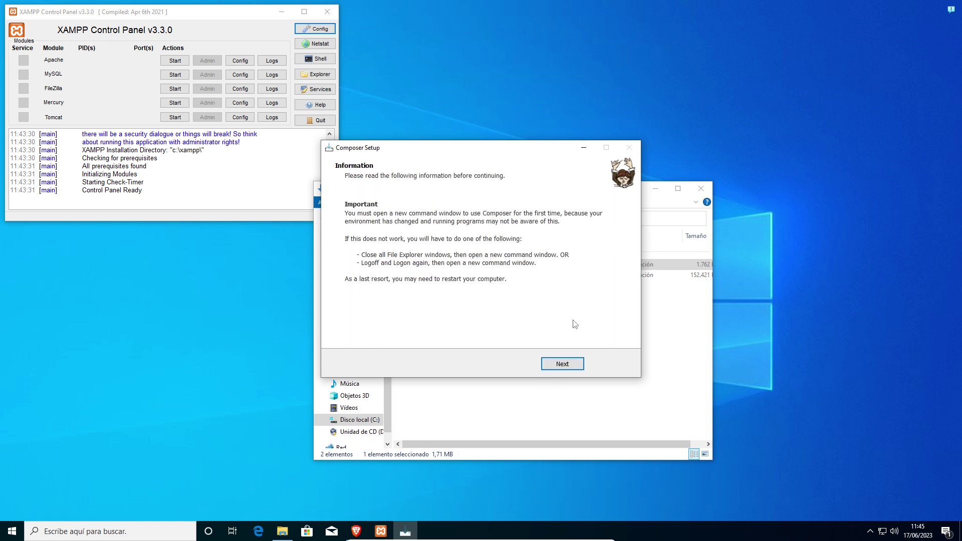
click(563, 364)
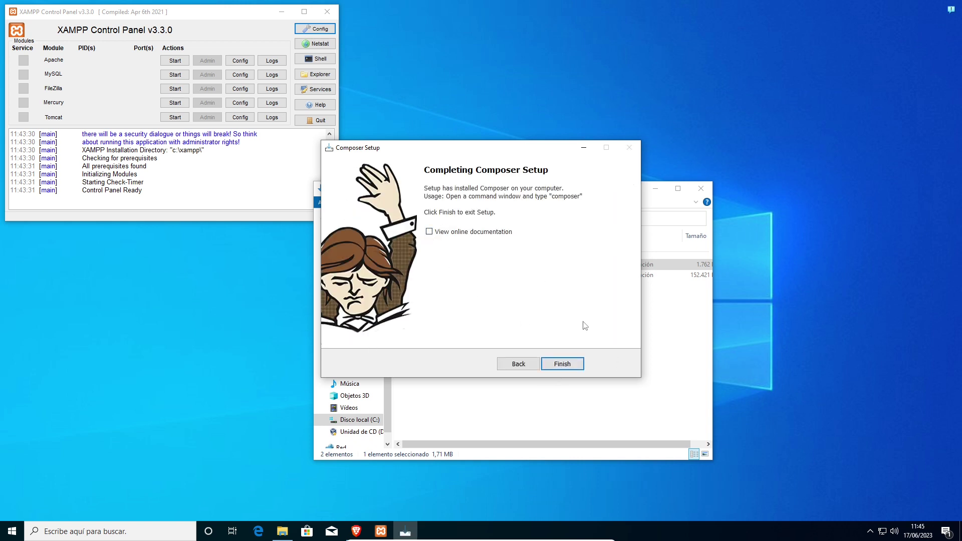
click(562, 364)
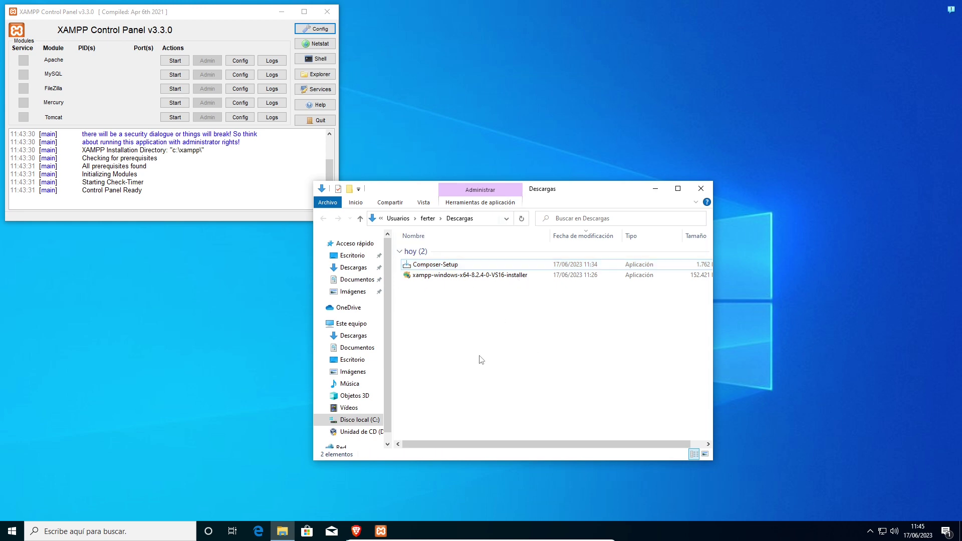
Switch to the Laravel installation page in Brave and read how to create a project with Composer's create-project command.
key(alt+Tab)
drag(306, 340, 473, 342)
click(534, 337)
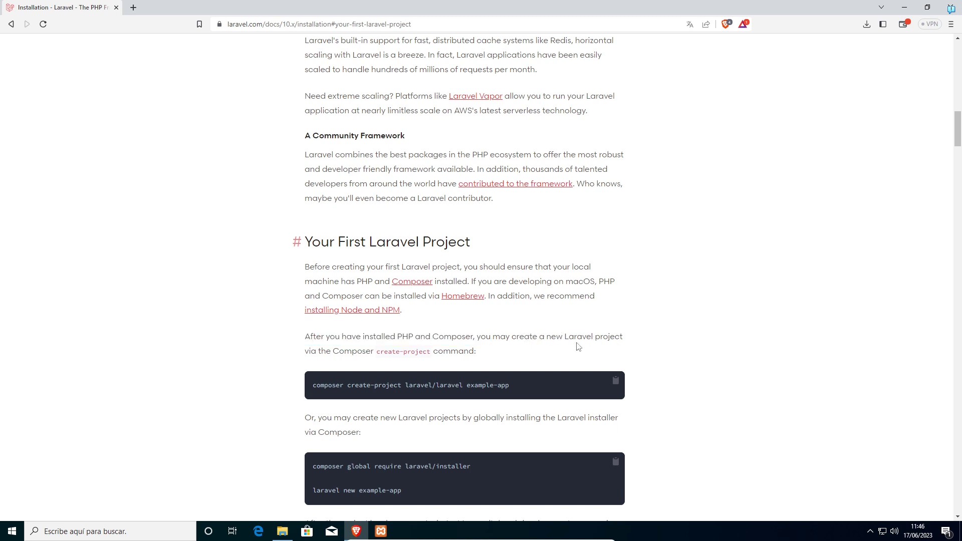
drag(334, 356, 491, 356)
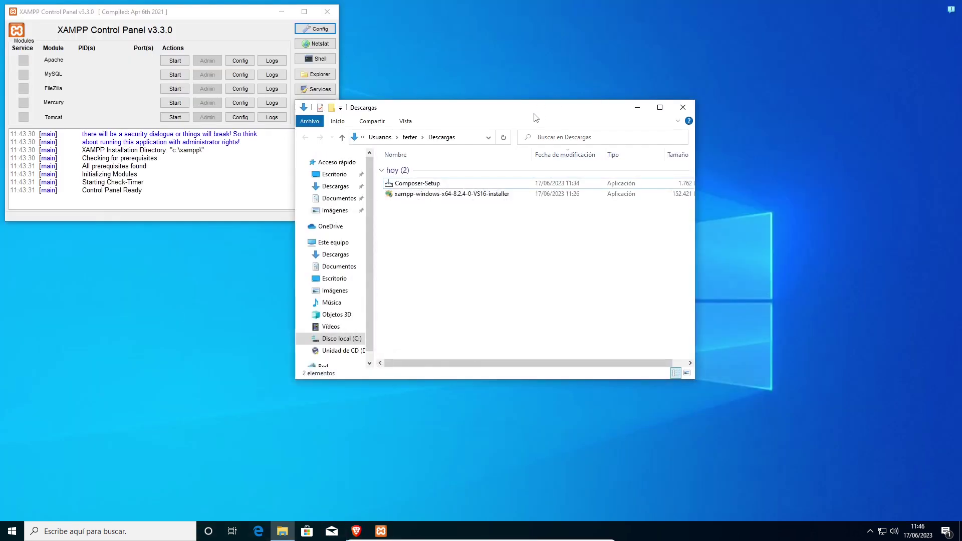
Move the Descargas window aside and create a desktop folder named laravel.
drag(535, 117, 593, 211)
click(647, 90)
right_click(648, 91)
mouse_move(672, 159)
click(784, 160)
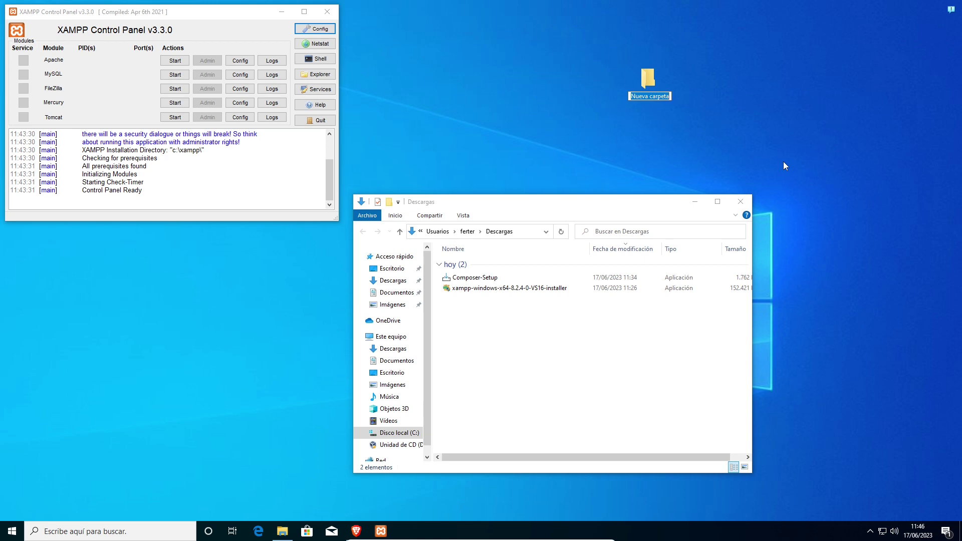
text(laravel)
key(Return)
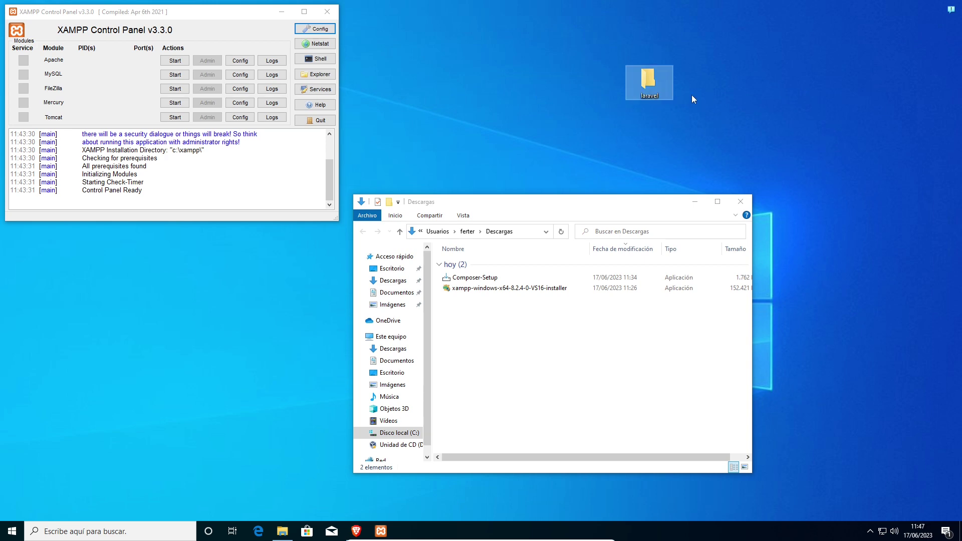
Open the laravel desktop folder and start a cmd command prompt in that location.
double_click(629, 75)
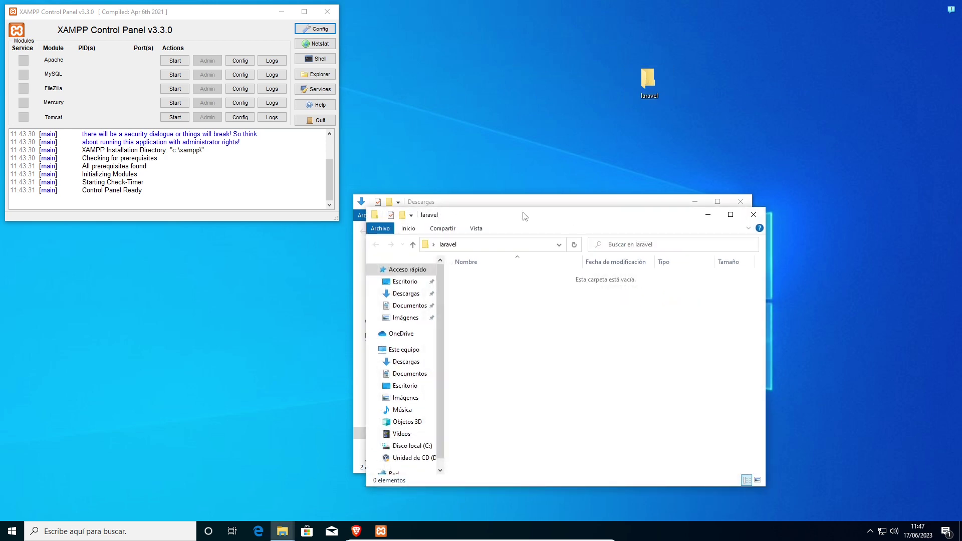
drag(524, 216, 700, 111)
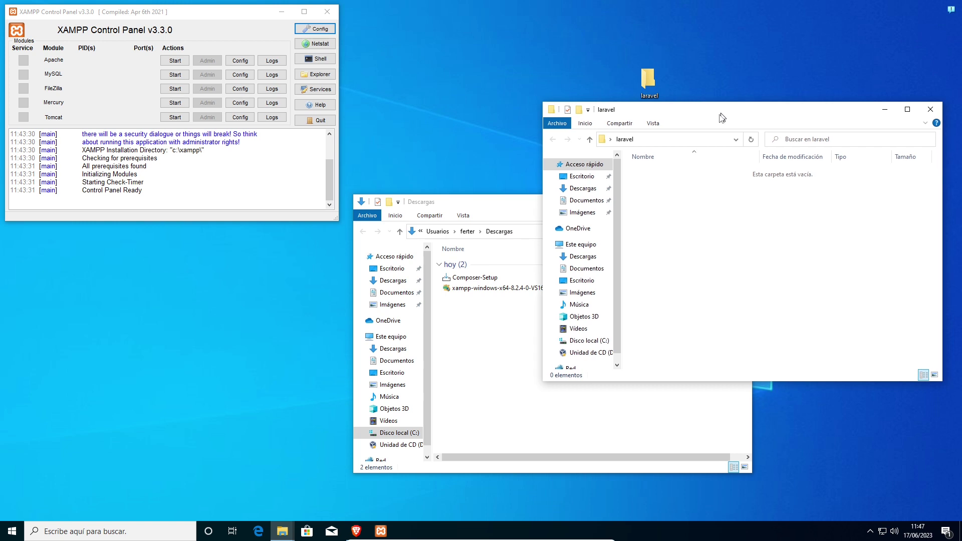
click(664, 141)
text(cmd)
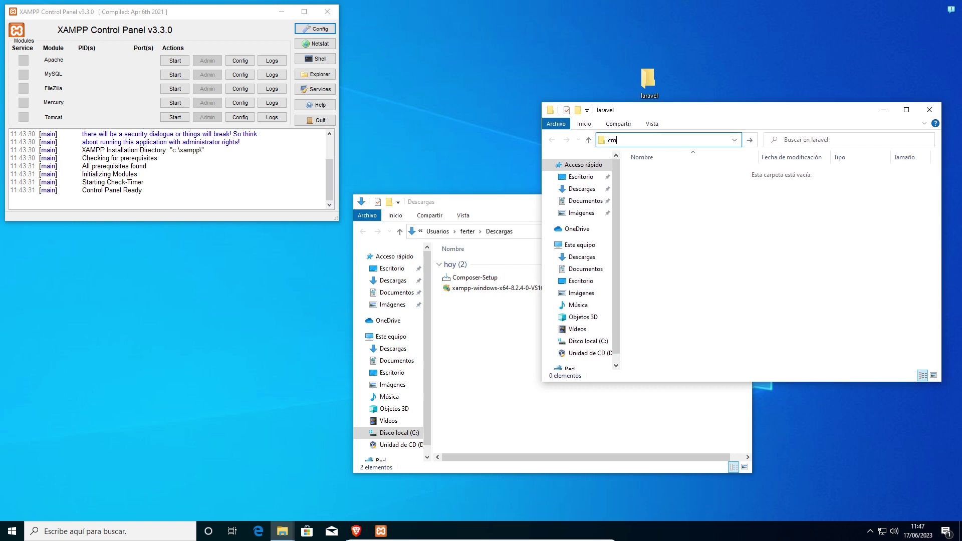
key(Return)
drag(409, 131, 625, 118)
Run composer create-project laravel/laravel example-app in the laravel folder's command prompt and examine its output.
text(composer create-project laravel/laravel example-app)
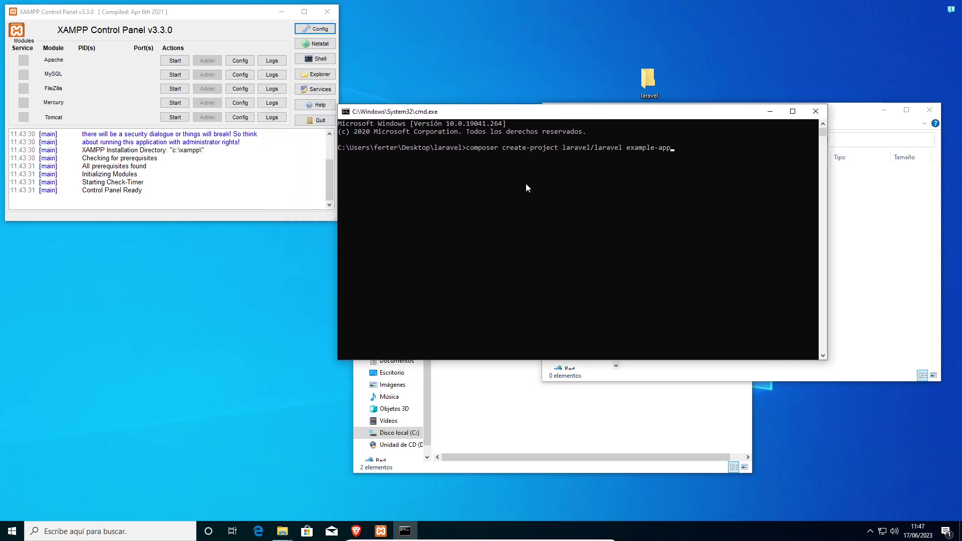
click(468, 150)
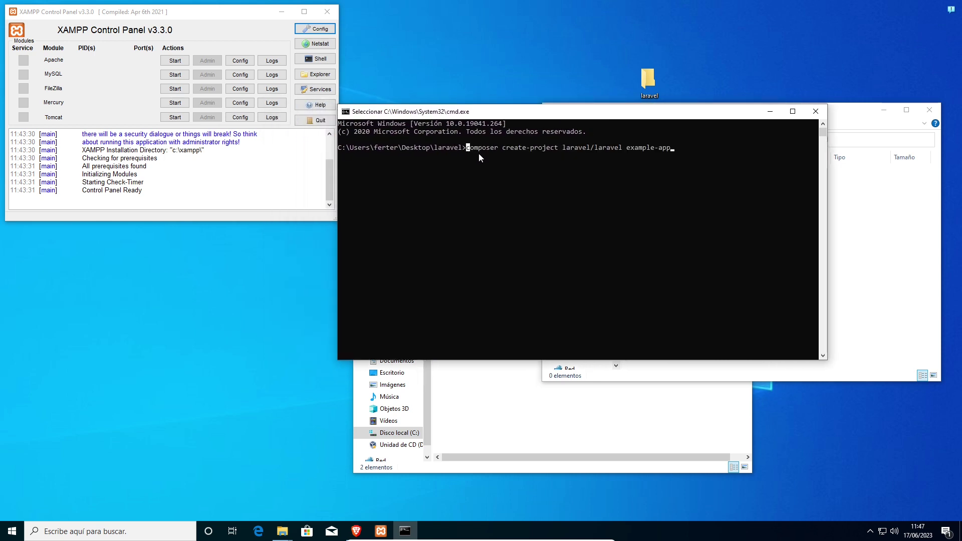
key(Escape)
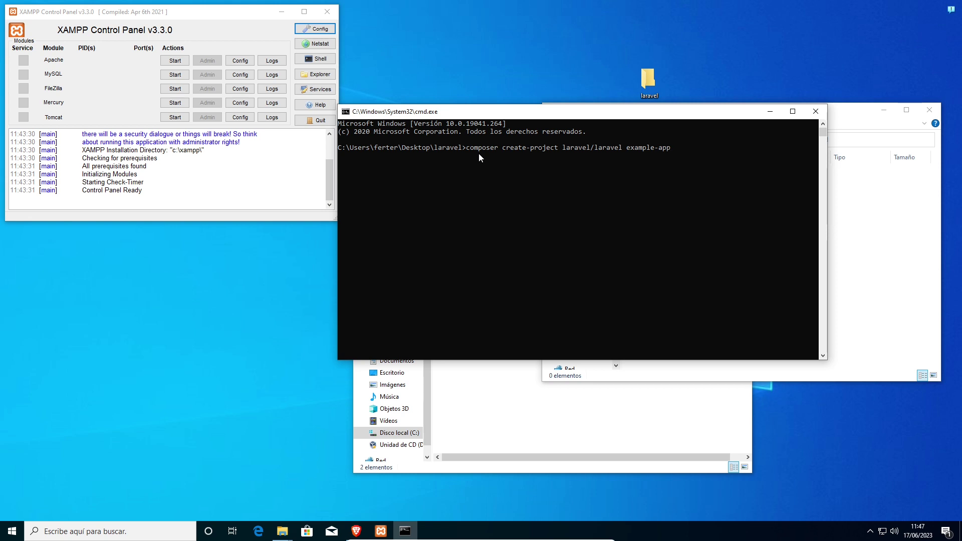
key(Return)
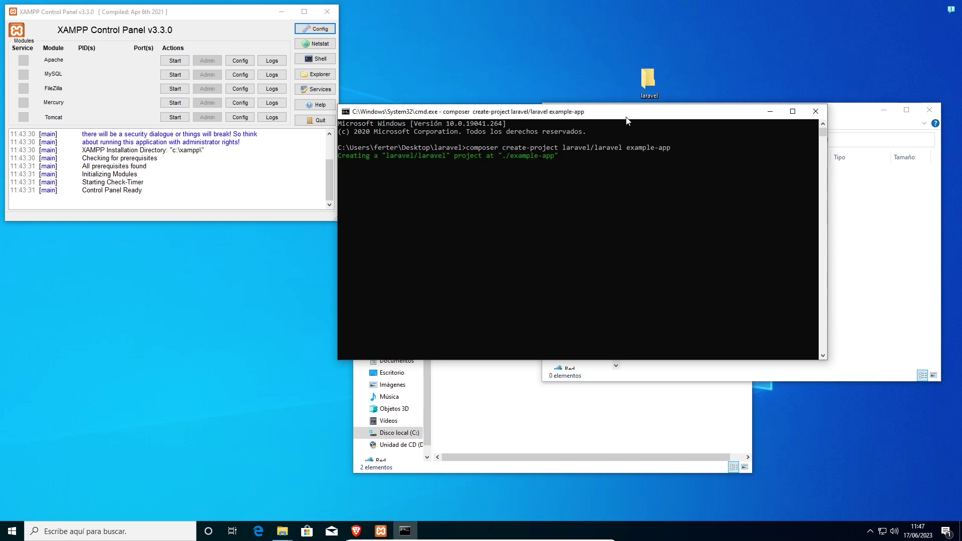
drag(629, 112, 631, 128)
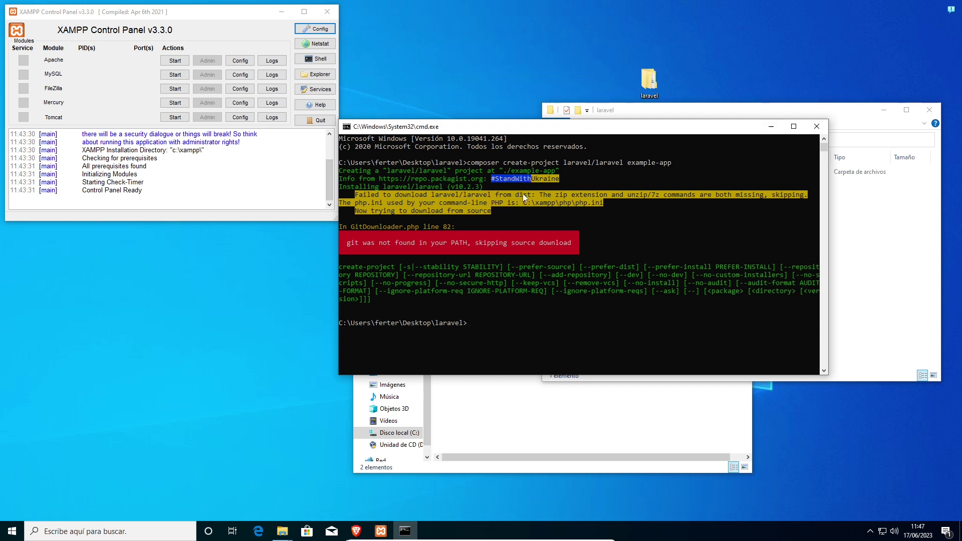
drag(551, 127, 383, 194)
drag(179, 302, 349, 302)
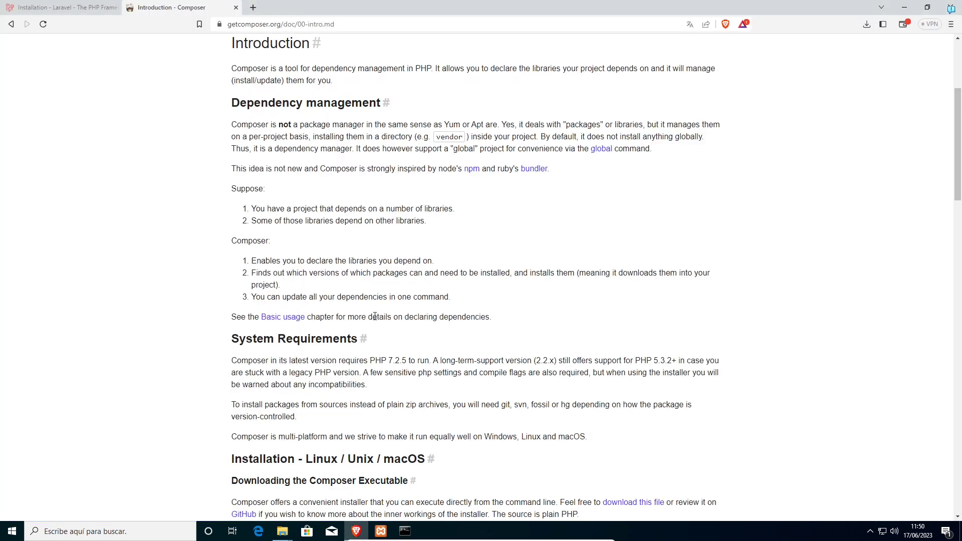
Switch to the Composer introduction page in Brave and read the system requirements for installing packages from sources.
click(234, 25)
drag(334, 393, 335, 403)
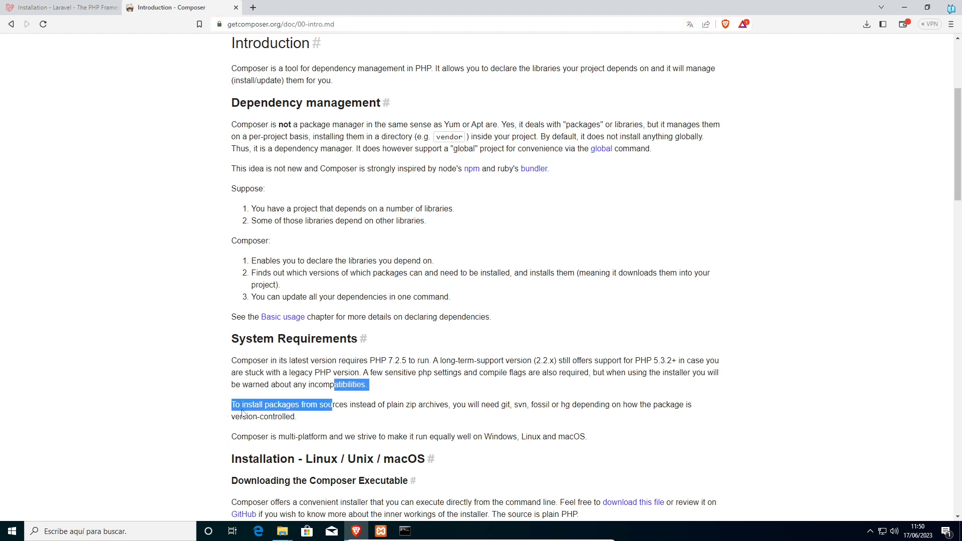
click(236, 402)
drag(235, 402, 348, 405)
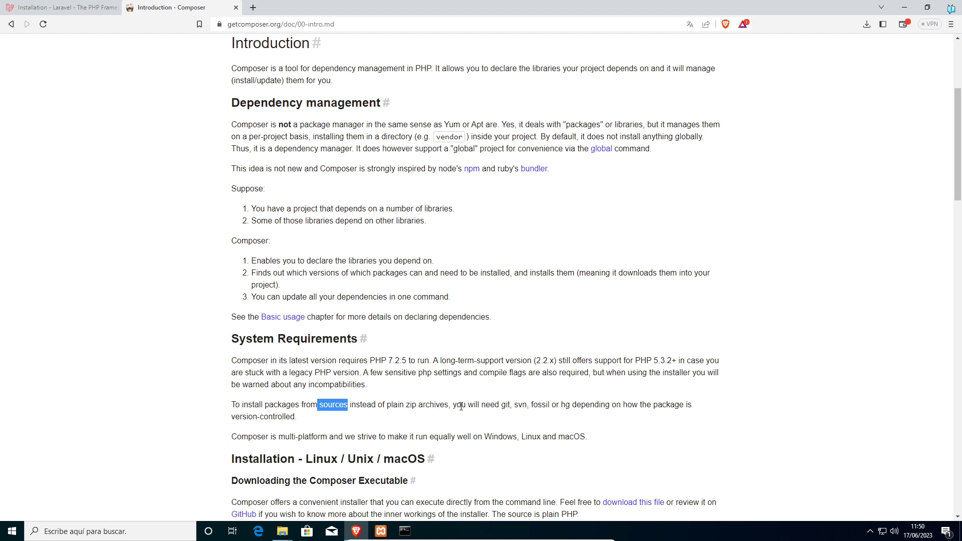
drag(454, 404, 514, 406)
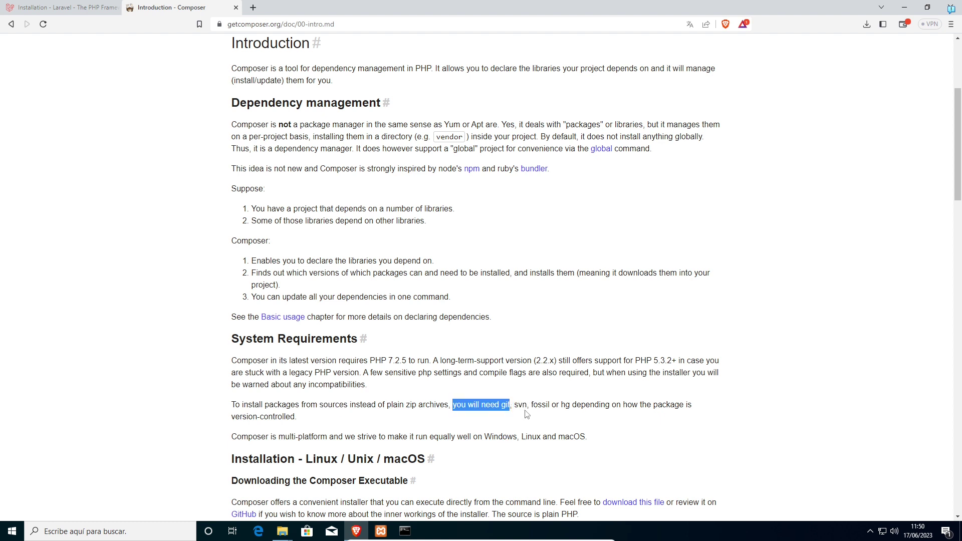
click(523, 407)
drag(490, 405, 558, 406)
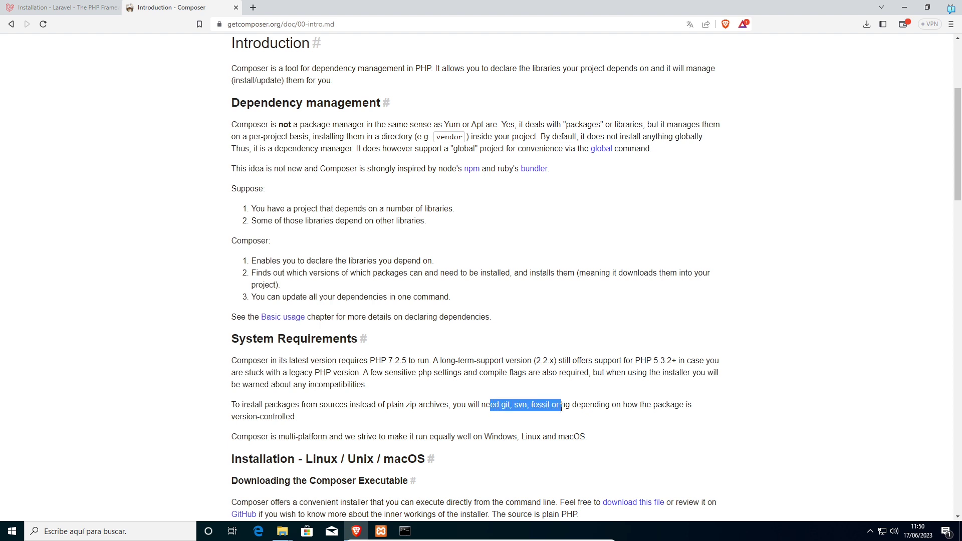
drag(487, 429, 512, 405)
click(462, 404)
Search the web for "git install" in a new tab and open the Installing Git page on git-scm.com.
click(253, 8)
text(git scm)
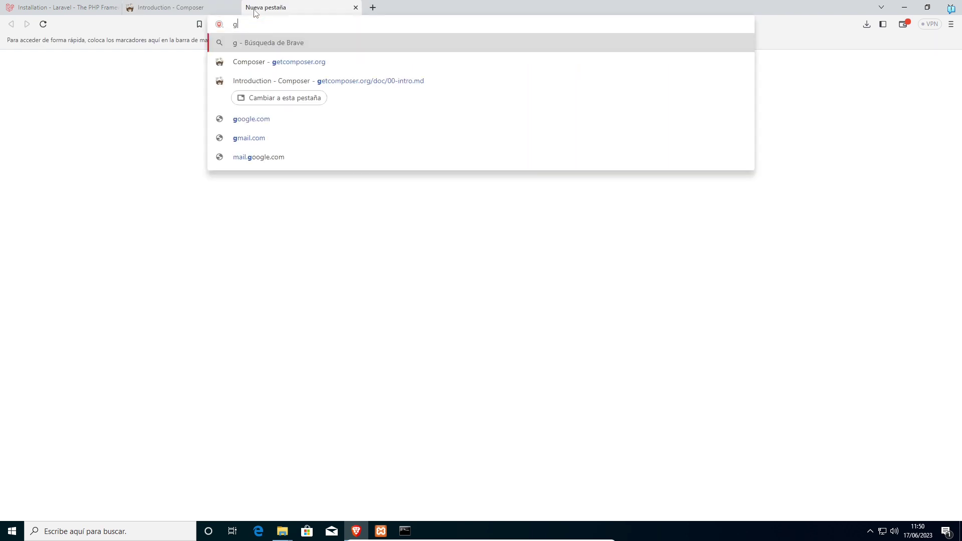
key(Return)
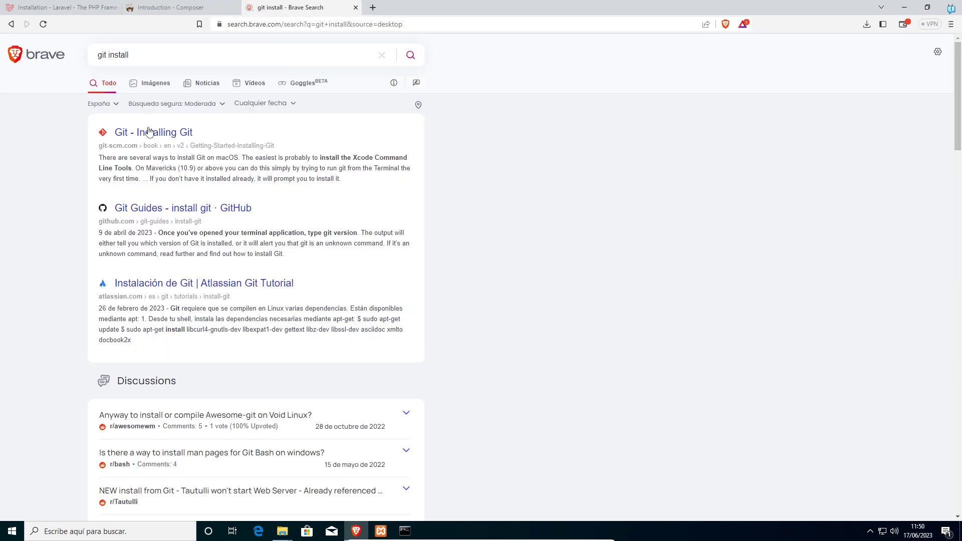
key(Down)
key(Return)
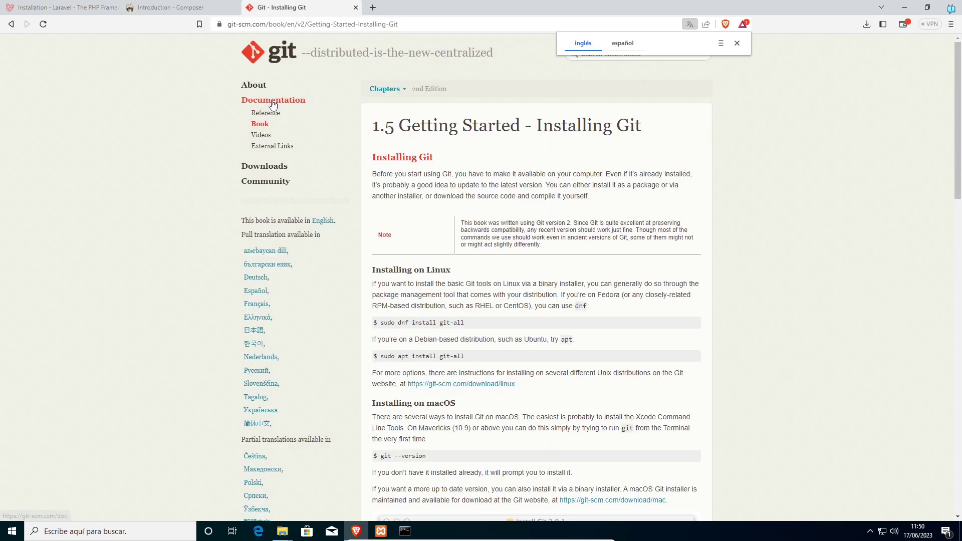
Find the Installing on Windows section and open its git-scm.com/download/win link in a new tab.
drag(386, 269, 458, 272)
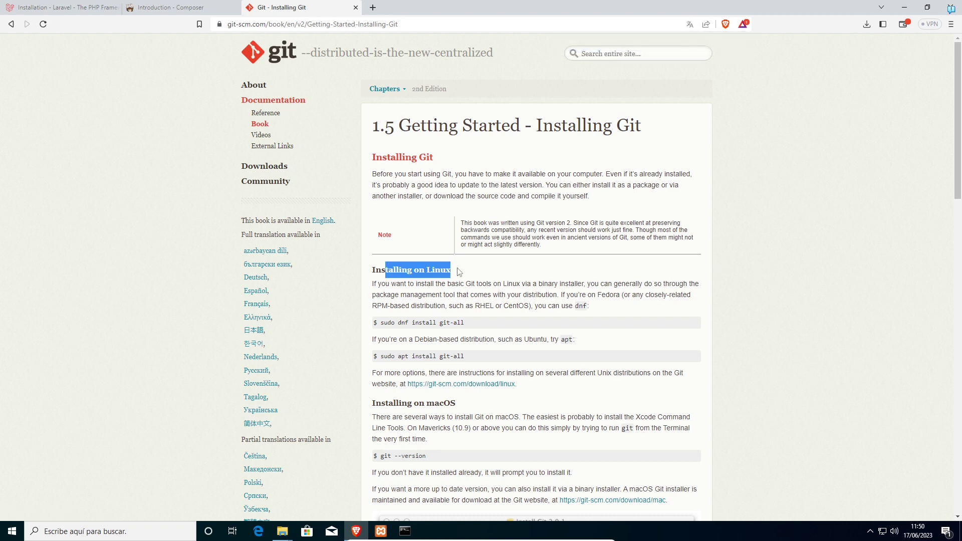
scroll(467, 291, down, 4)
scroll(424, 271, down, 5)
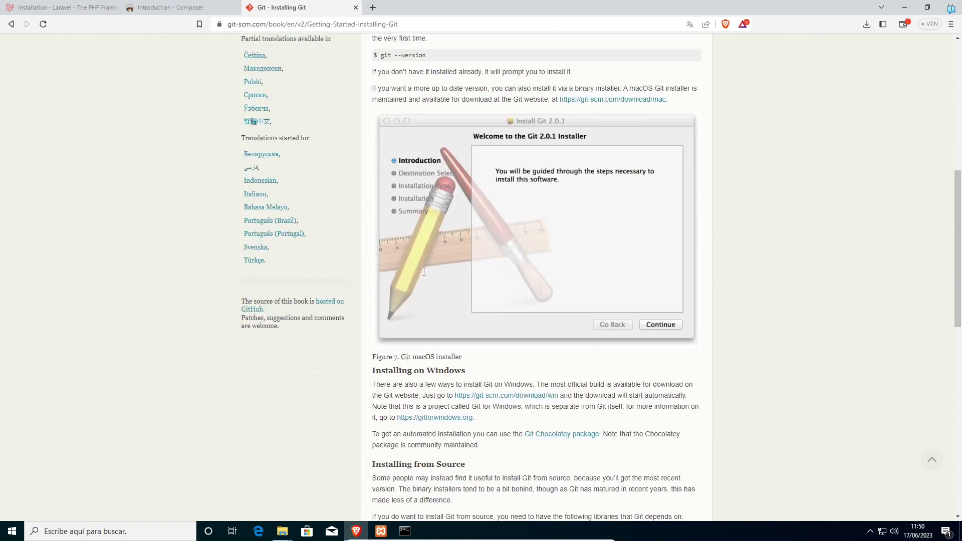
drag(376, 320, 472, 323)
click(410, 235)
scroll(409, 235, down, 2)
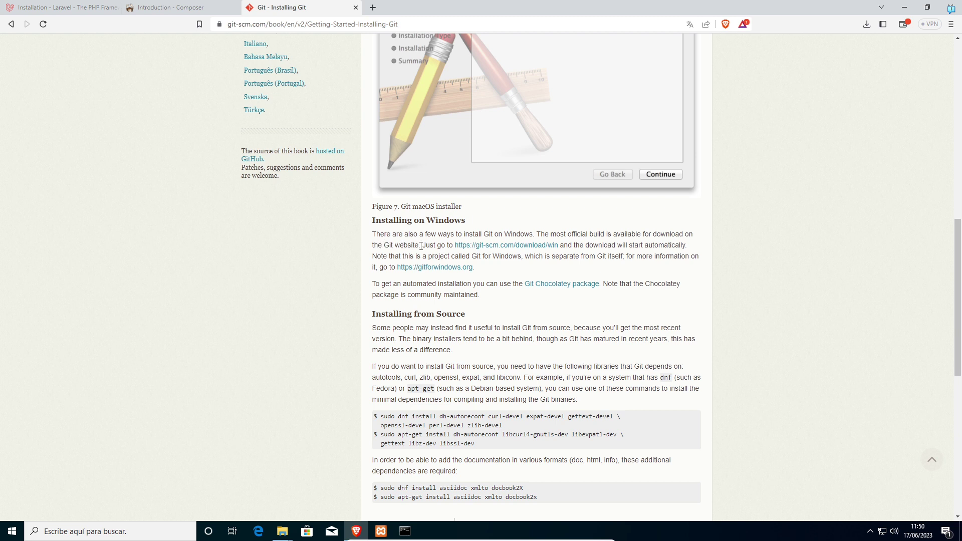
drag(422, 245, 499, 245)
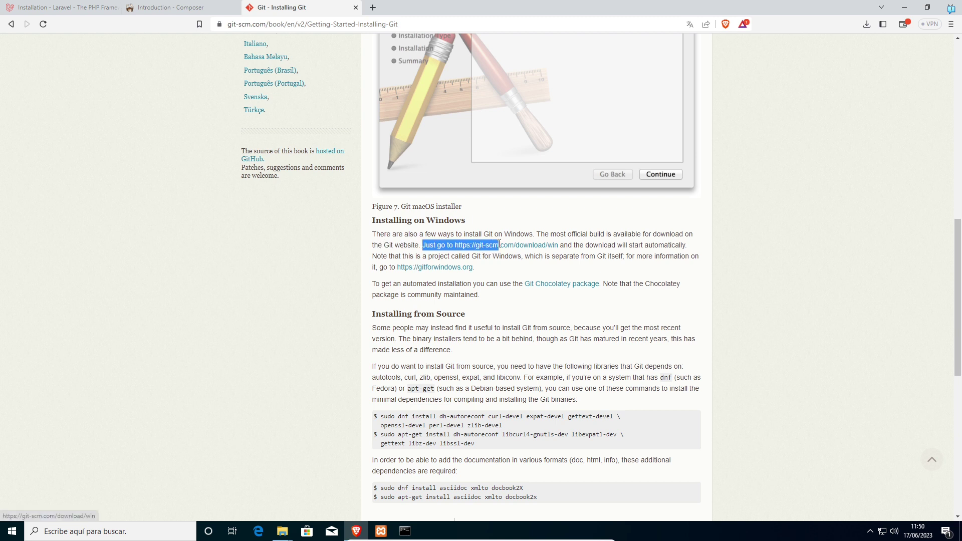
drag(581, 243, 628, 311)
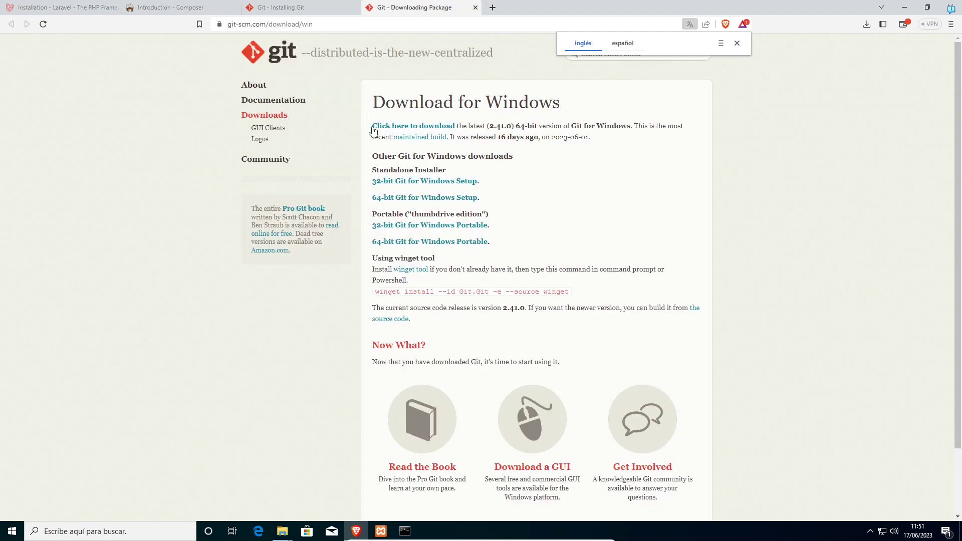
Download the 64-bit Git for Windows installer as Git-2.41.0-64-bit to Descargas and run it as administrator.
click(420, 131)
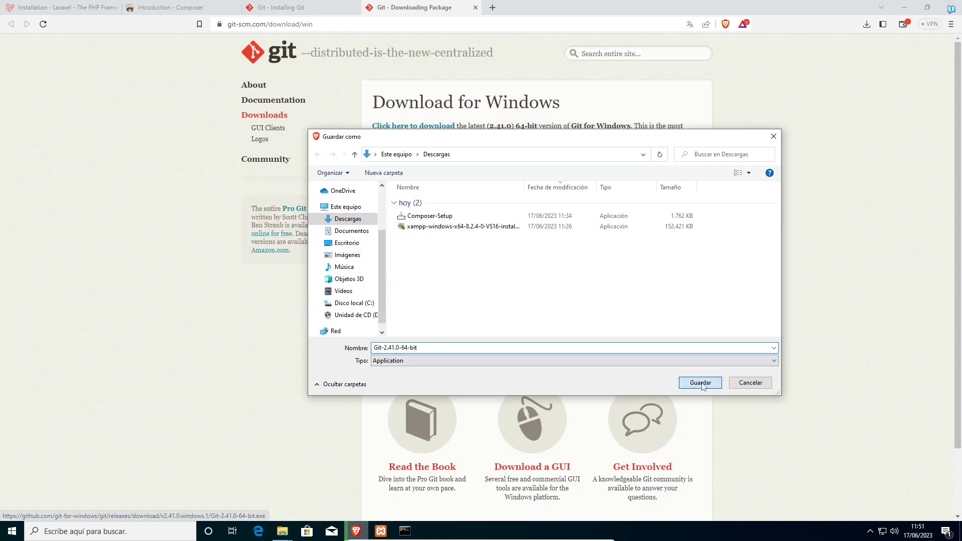
key(Return)
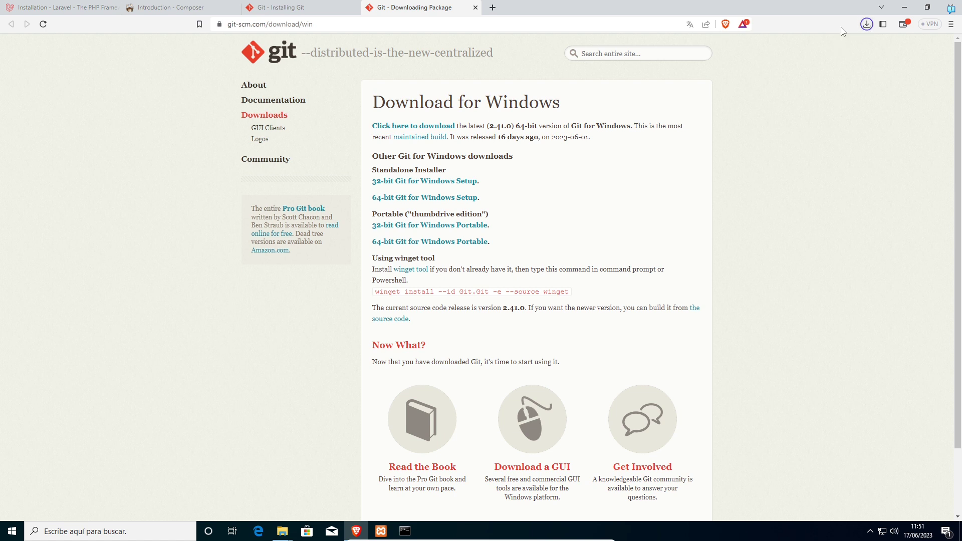
click(867, 24)
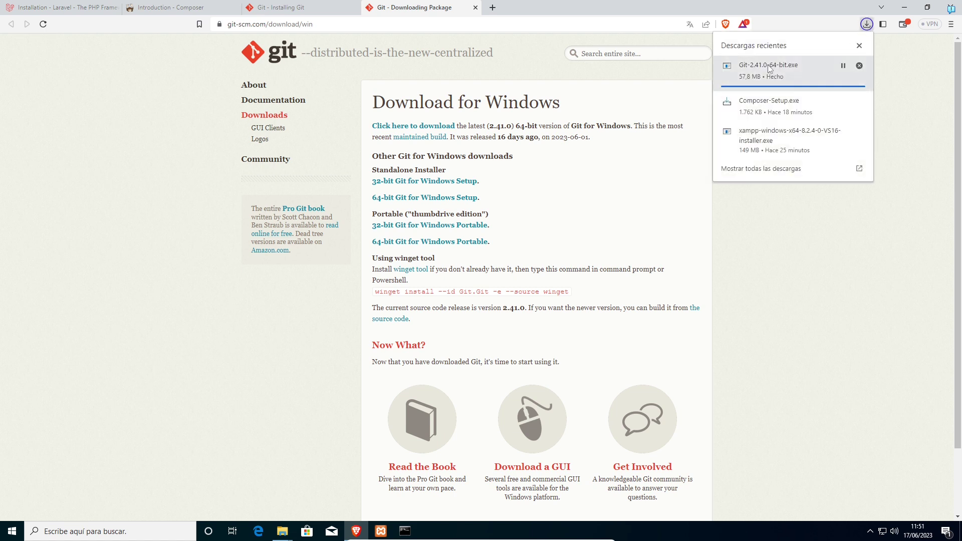
click(843, 65)
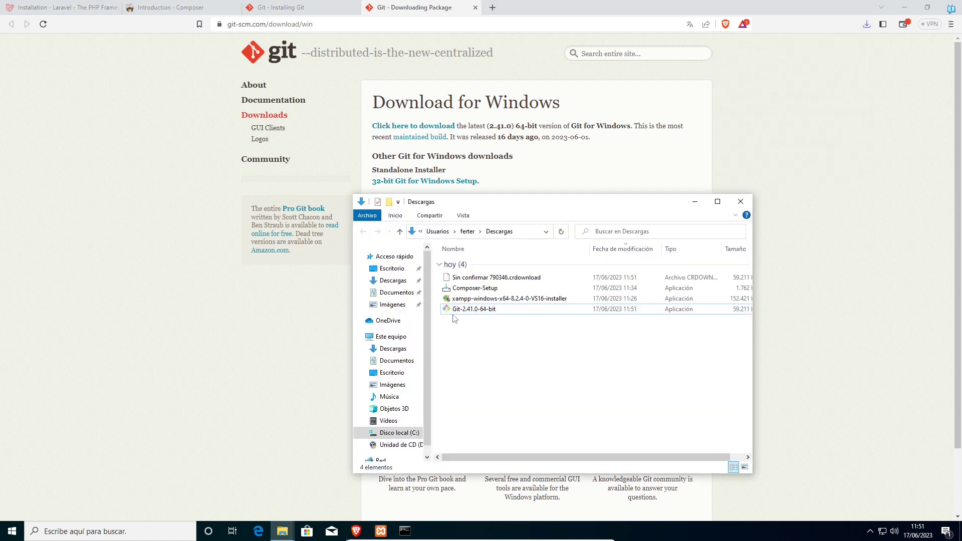
right_click(473, 309)
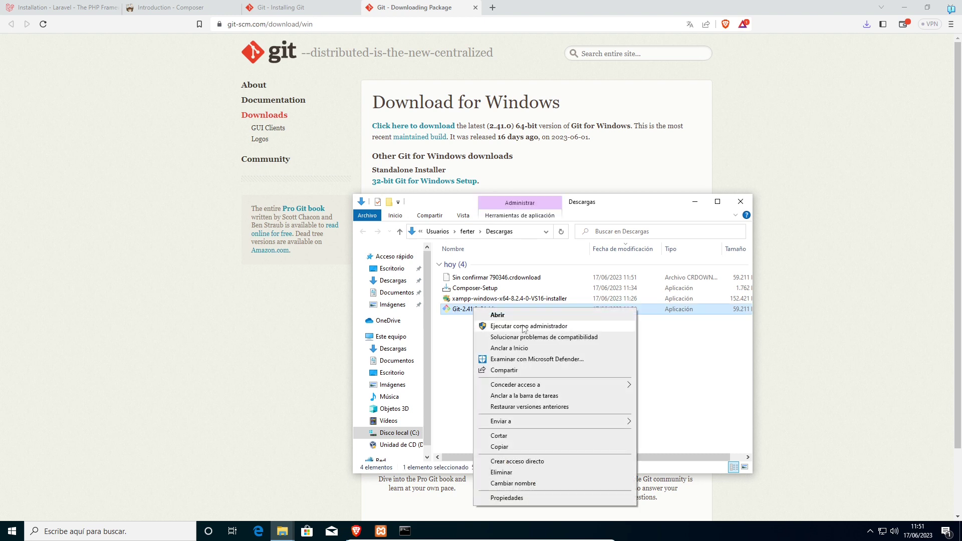
click(543, 328)
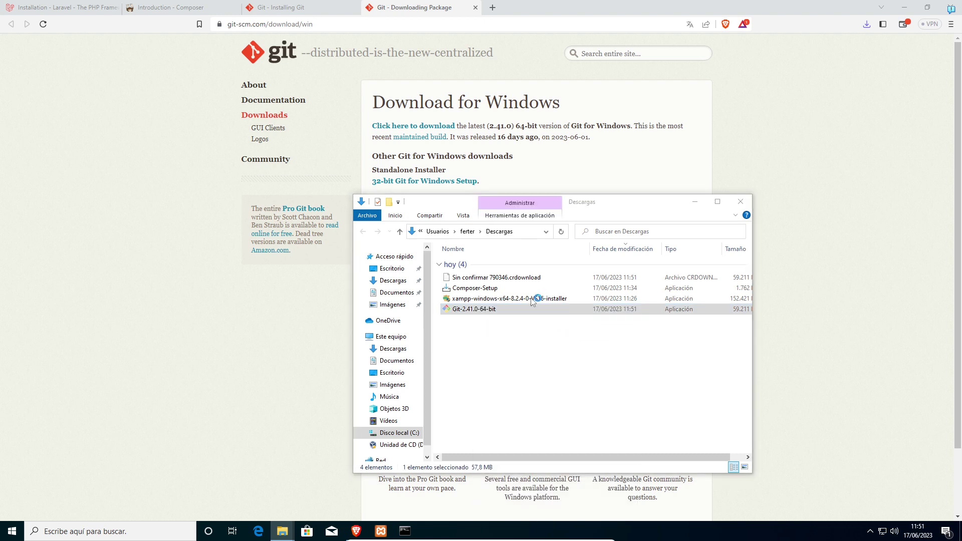
Accept the default Git components, keep Vim as the default editor, and let Git decide the initial branch name.
click(537, 347)
click(537, 347)
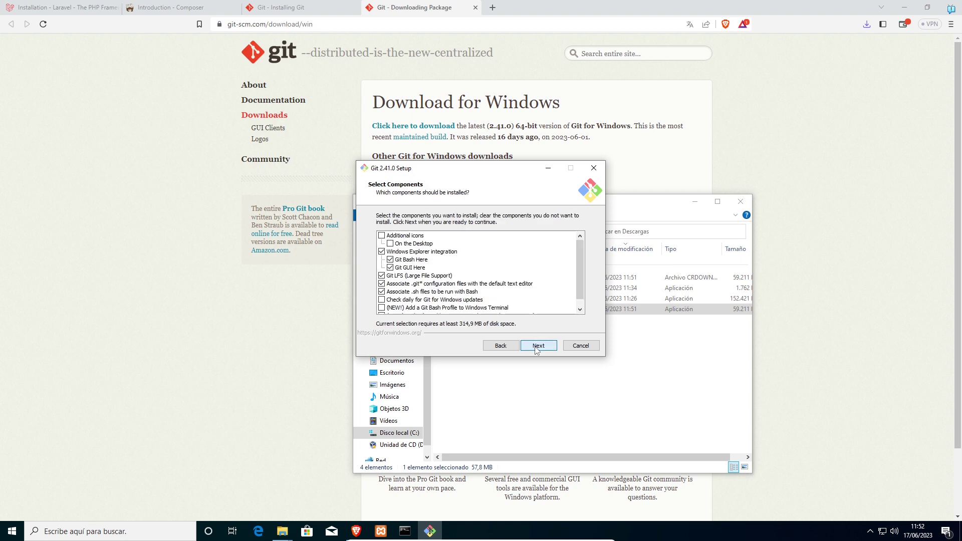
click(537, 347)
click(537, 347)
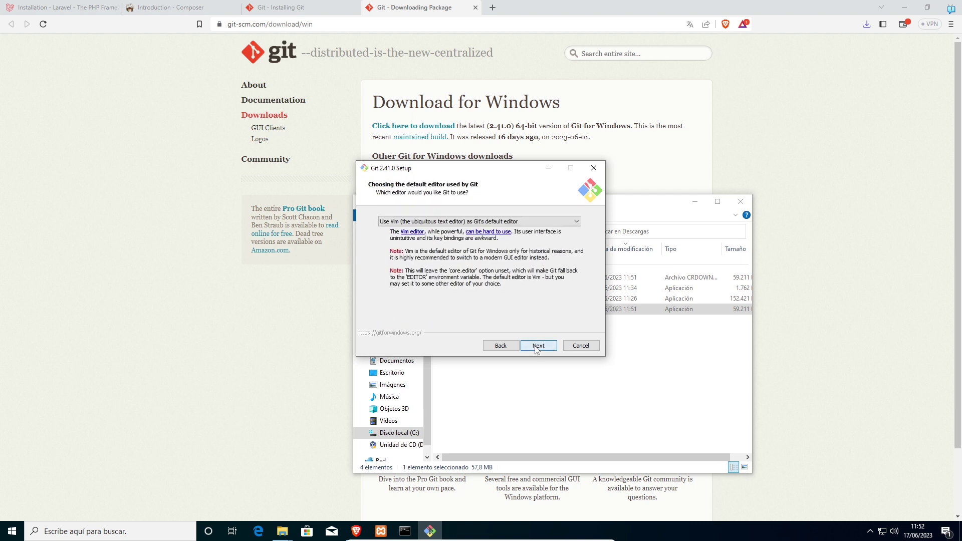
click(577, 222)
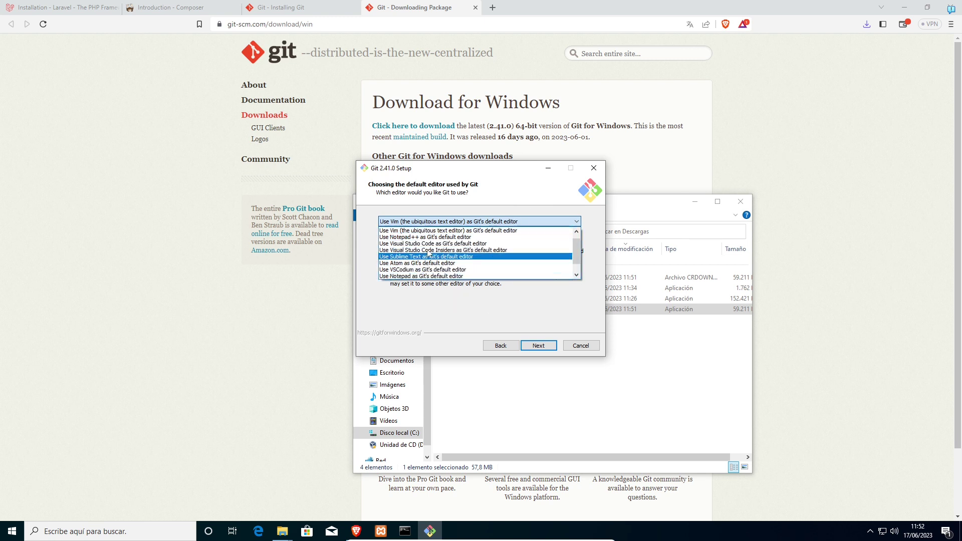
click(575, 223)
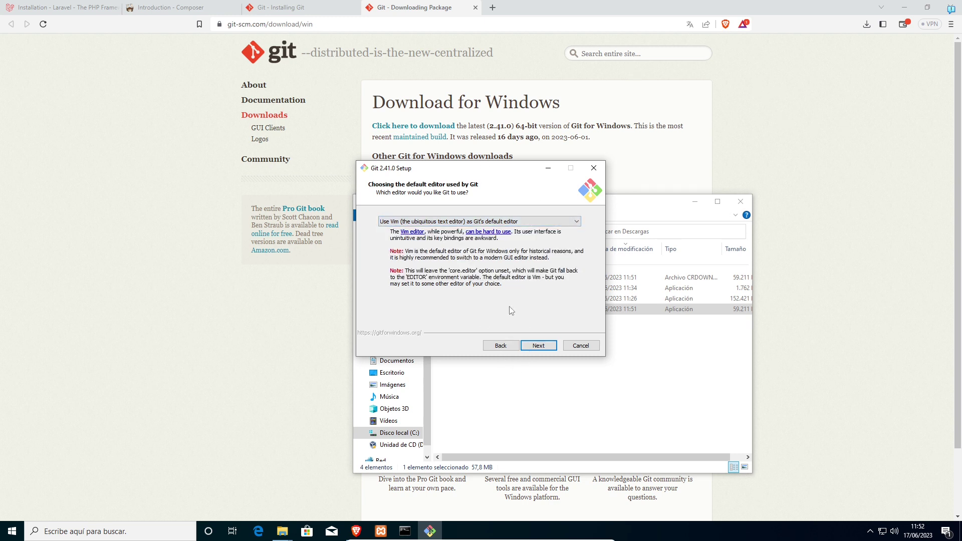
click(532, 344)
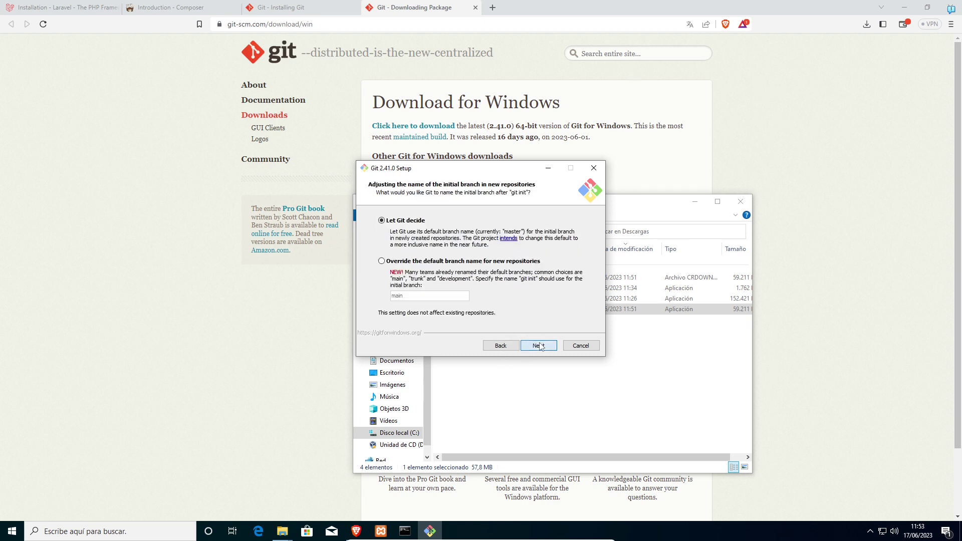
click(539, 345)
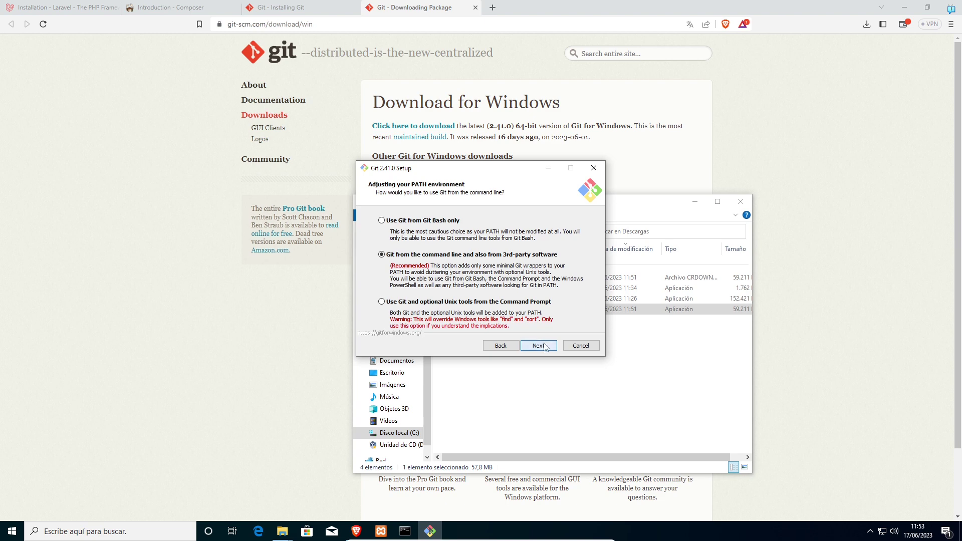
Allow Git from the command line and 3rd-party software, and choose MinTTY as Git Bash's terminal emulator.
click(545, 347)
click(546, 347)
click(547, 348)
click(548, 349)
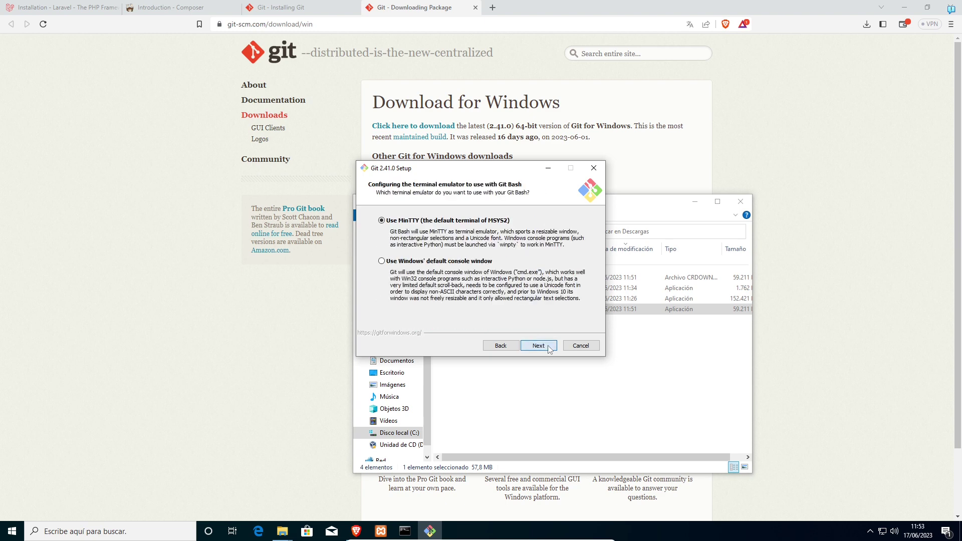
click(538, 346)
click(500, 346)
click(384, 262)
click(382, 221)
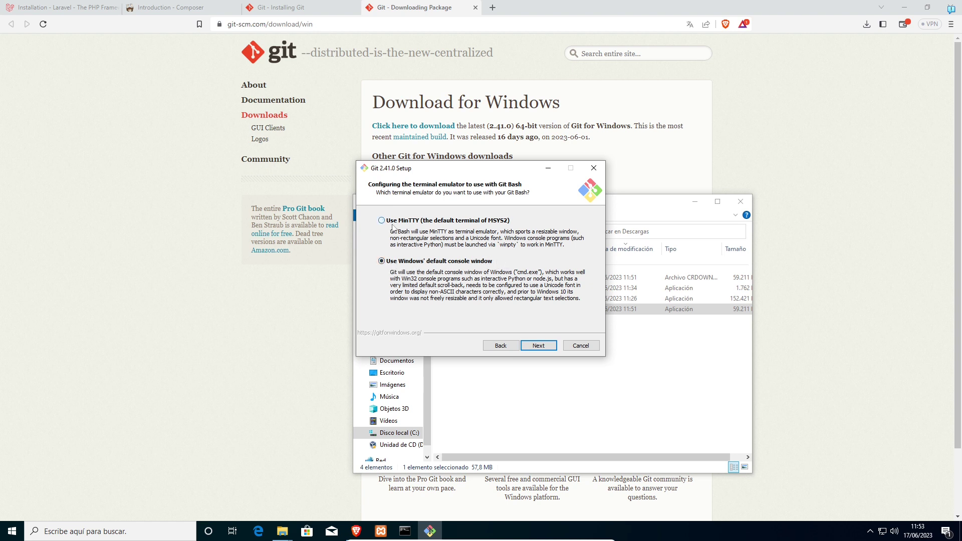
Install Git with file system caching enabled and symbolic links off, and finish the setup without viewing the release notes.
click(538, 346)
click(538, 345)
click(538, 346)
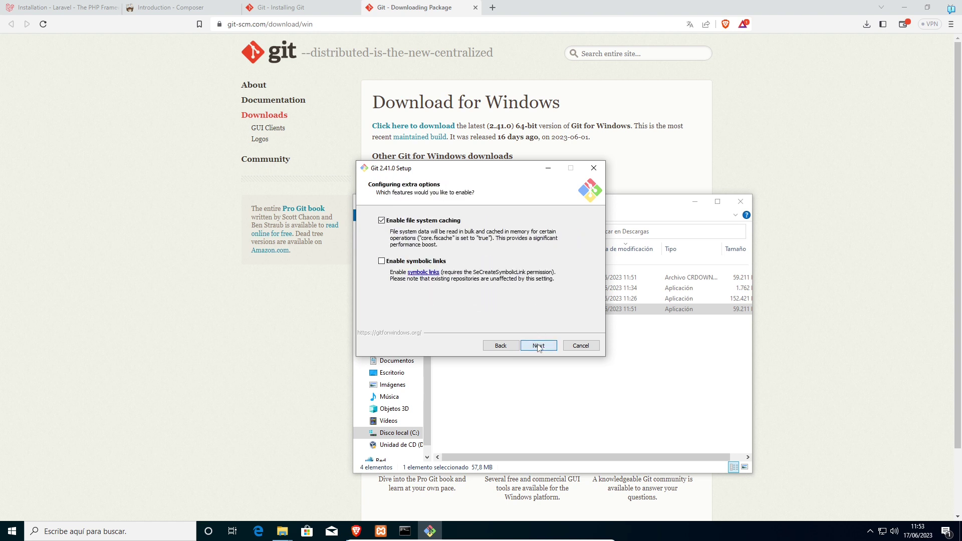
click(538, 345)
click(538, 345)
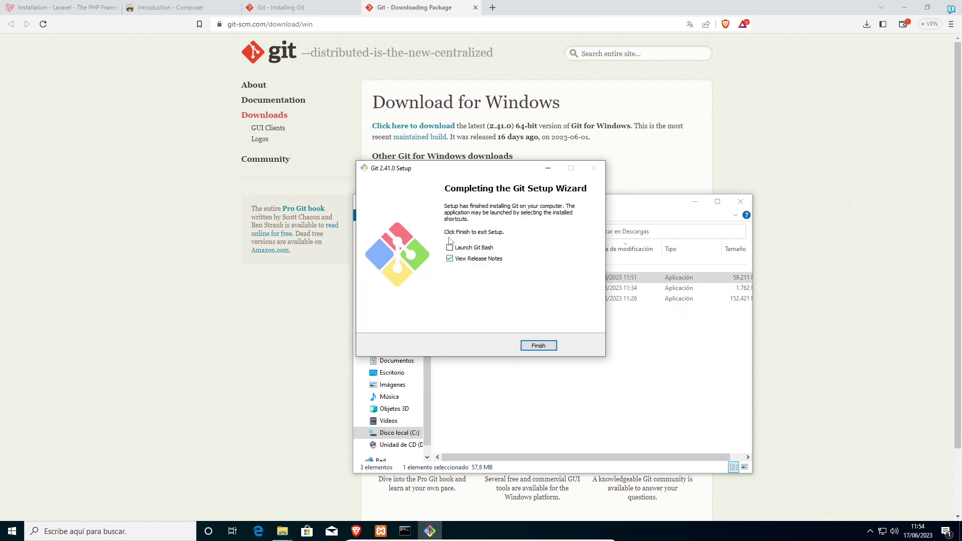
click(449, 259)
click(527, 344)
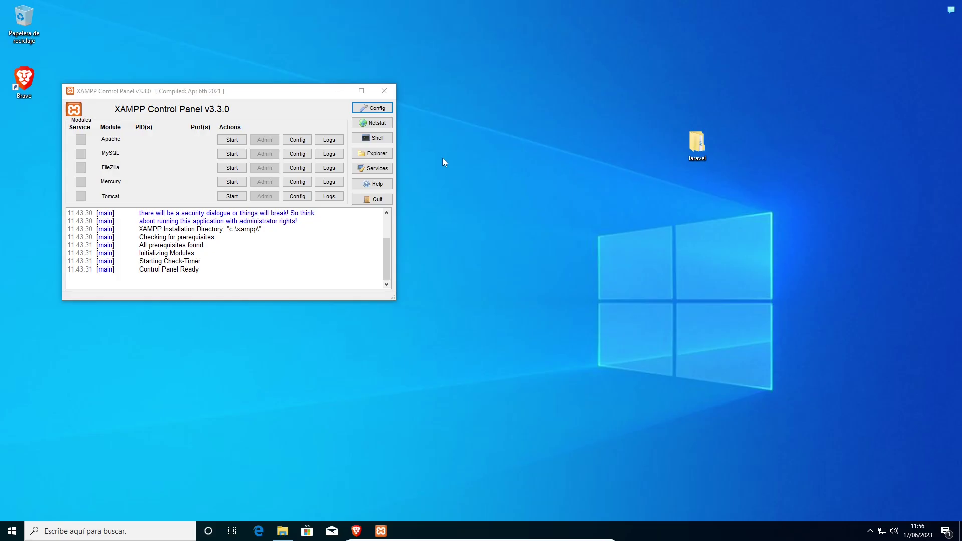
Delete the existing example-app folder from the laravel folder on the desktop.
click(697, 144)
double_click(697, 145)
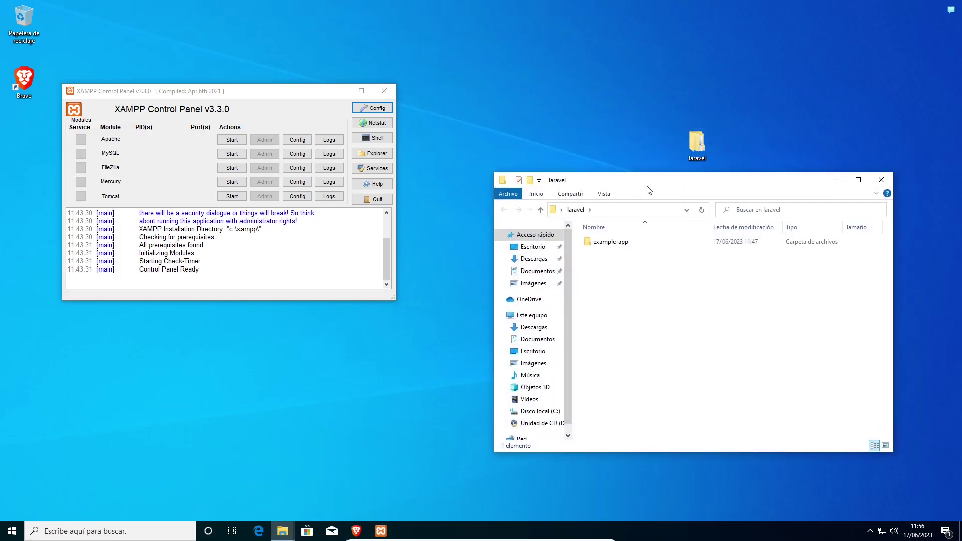
click(596, 245)
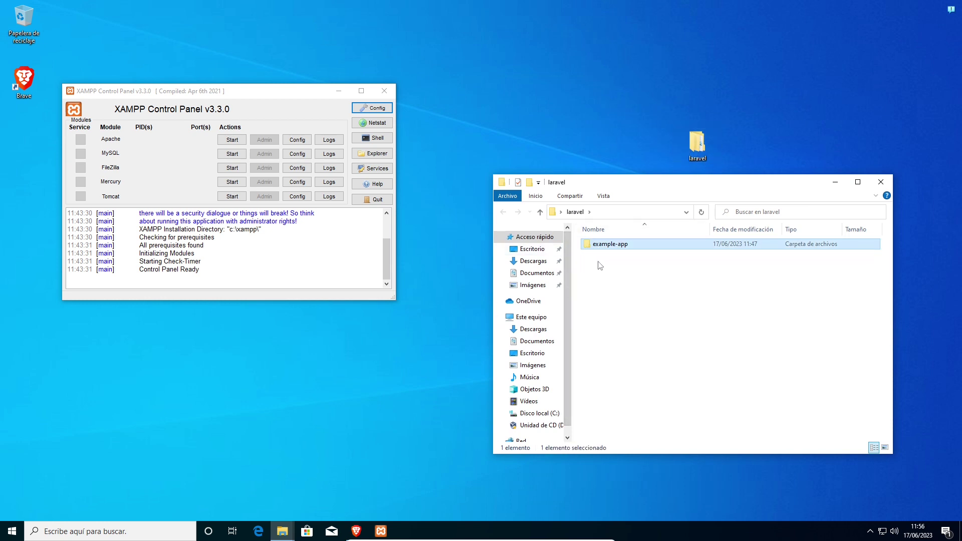
right_click(587, 247)
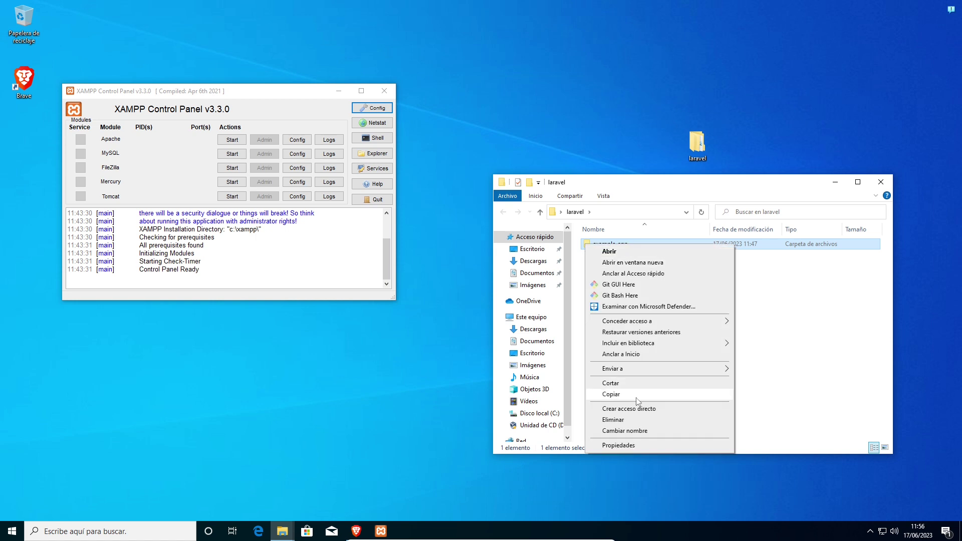
click(613, 416)
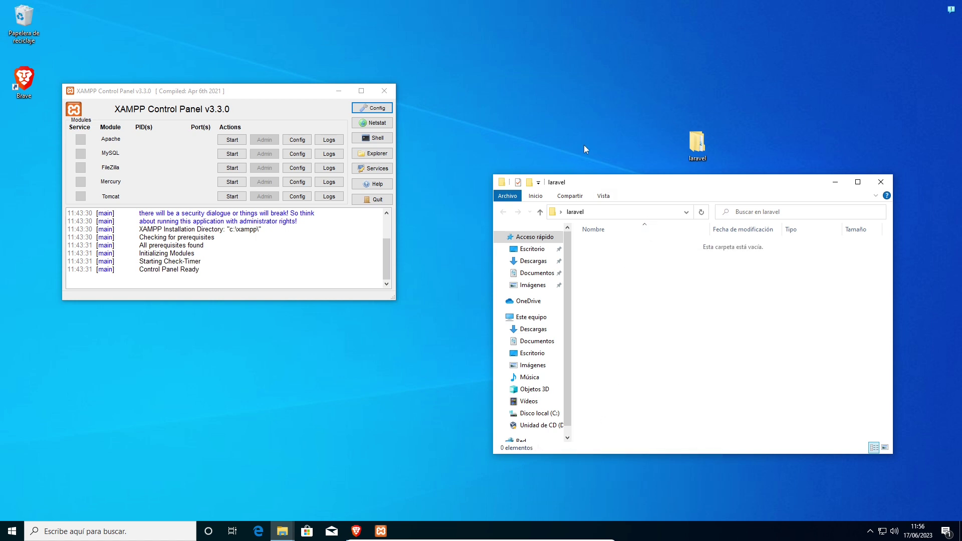
Open a command prompt in the laravel folder and try to create the project with composer create-project laravel/Laravel example-app.
click(638, 213)
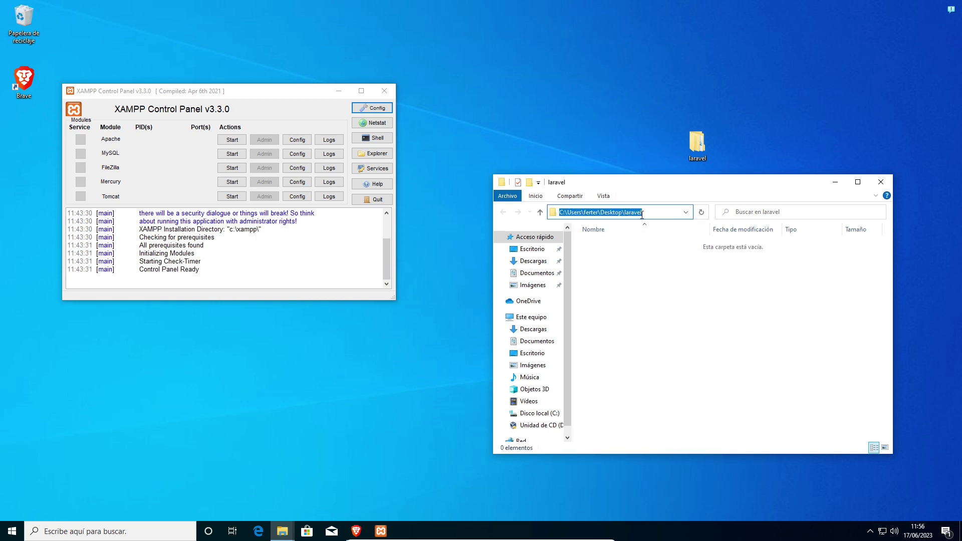
text(cmd)
key(Return)
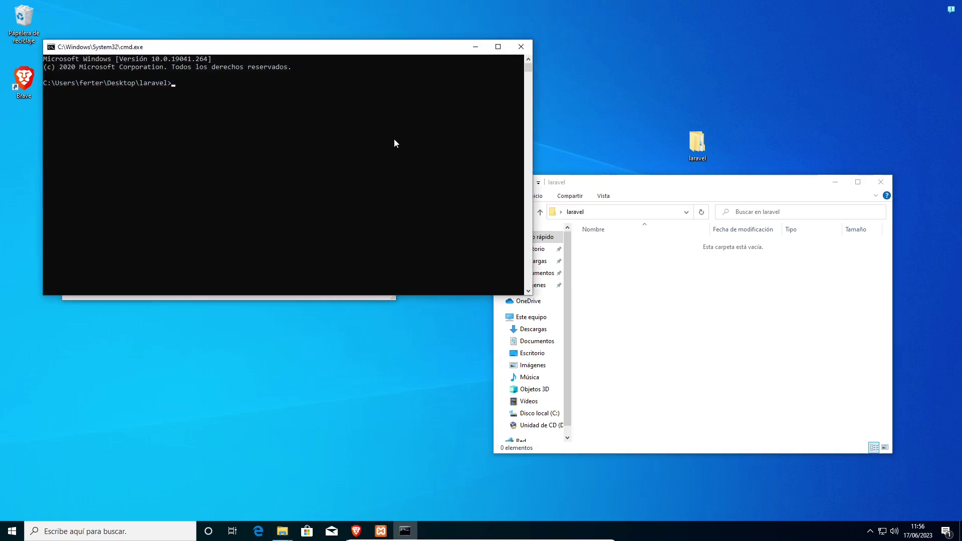
drag(196, 51, 377, 237)
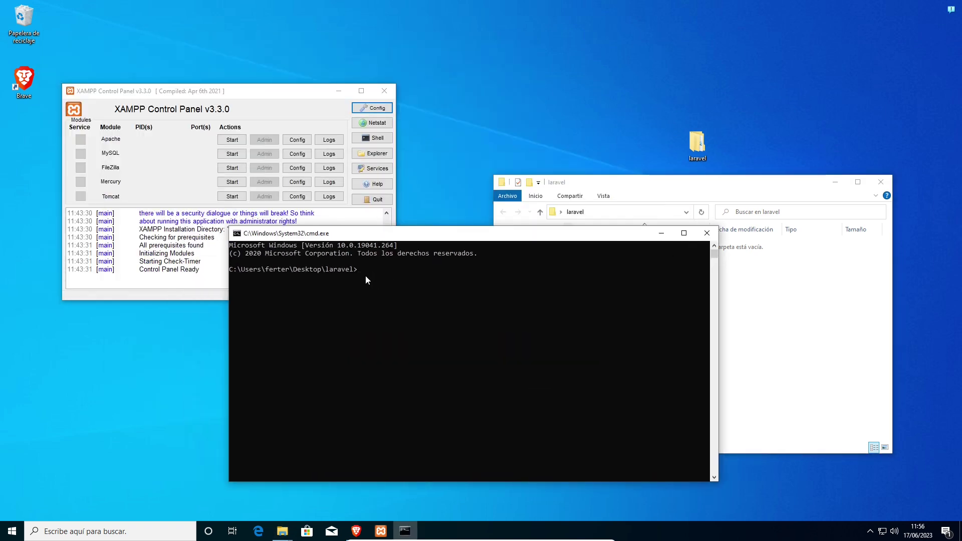
text(composer create-project laravel)
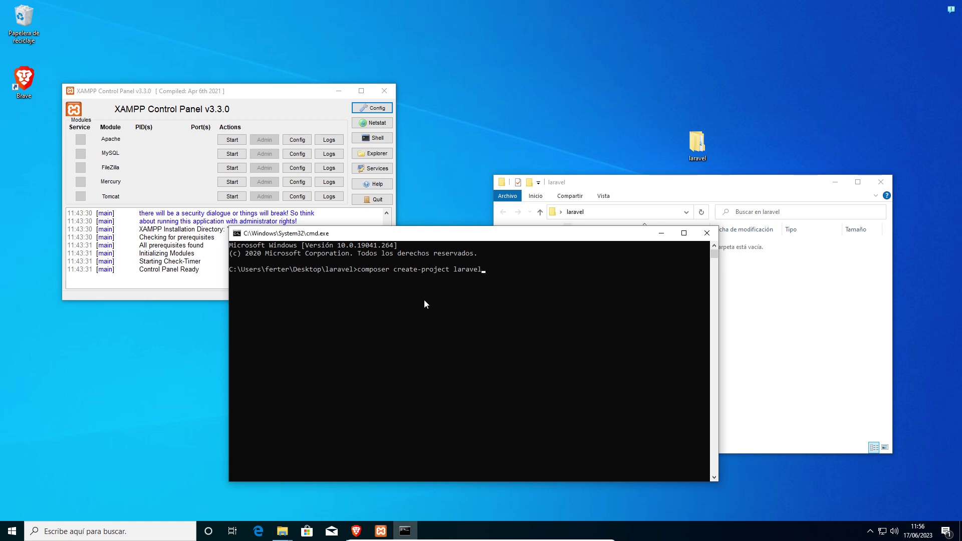
text(/Laravel example-app)
key(Return)
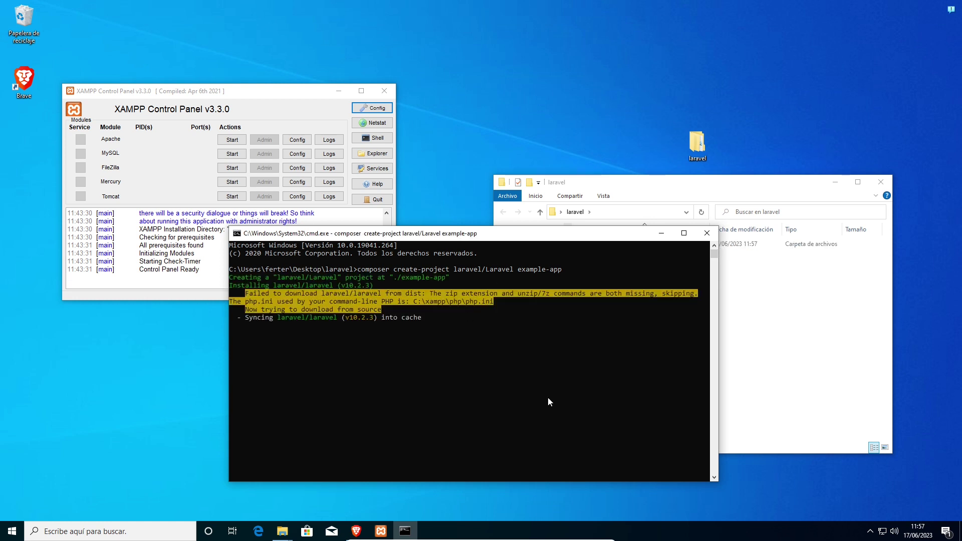
drag(716, 481, 762, 496)
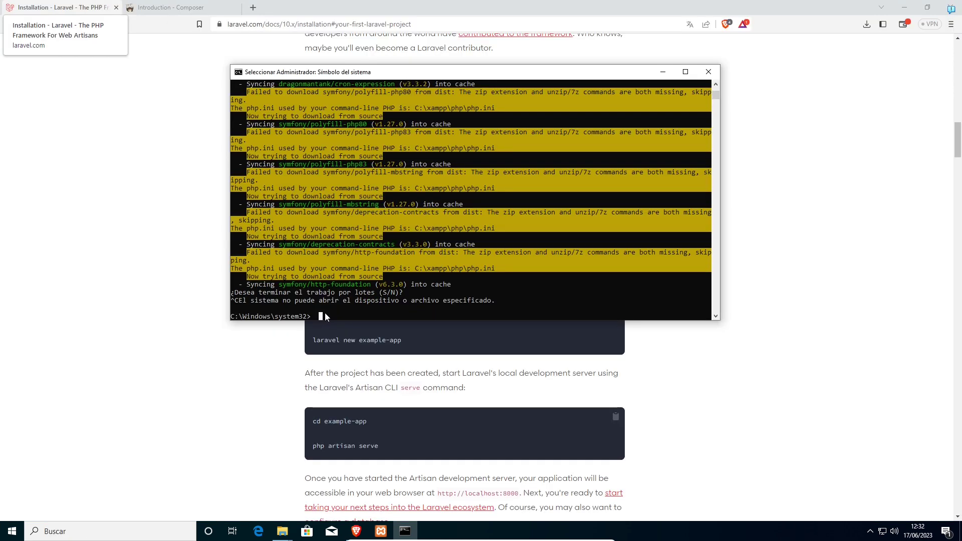
Examine the download errors in Composer's output in the administrator command prompt, widening the window to read full lines.
key(Return)
key(Return)
key(Return)
key(Return)
key(Return)
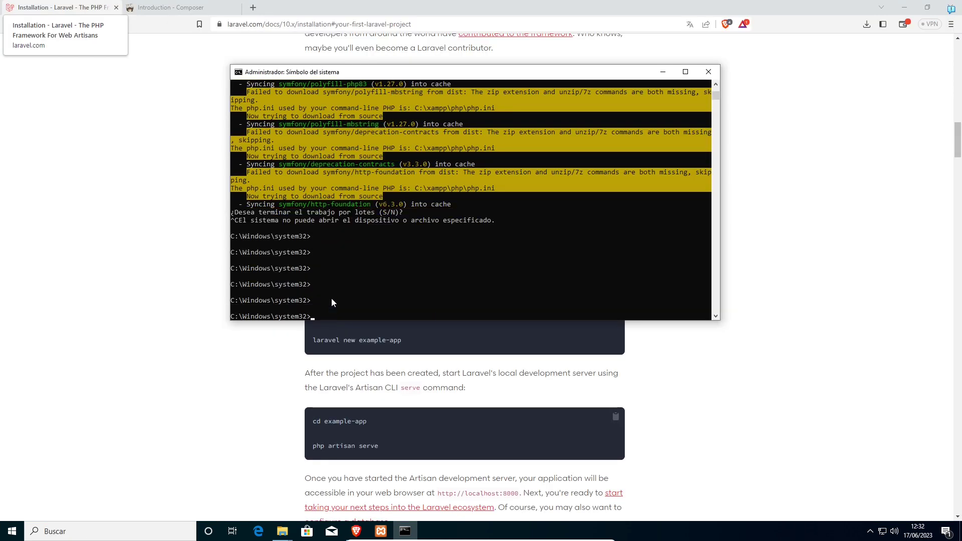
scroll(331, 299, up, 3)
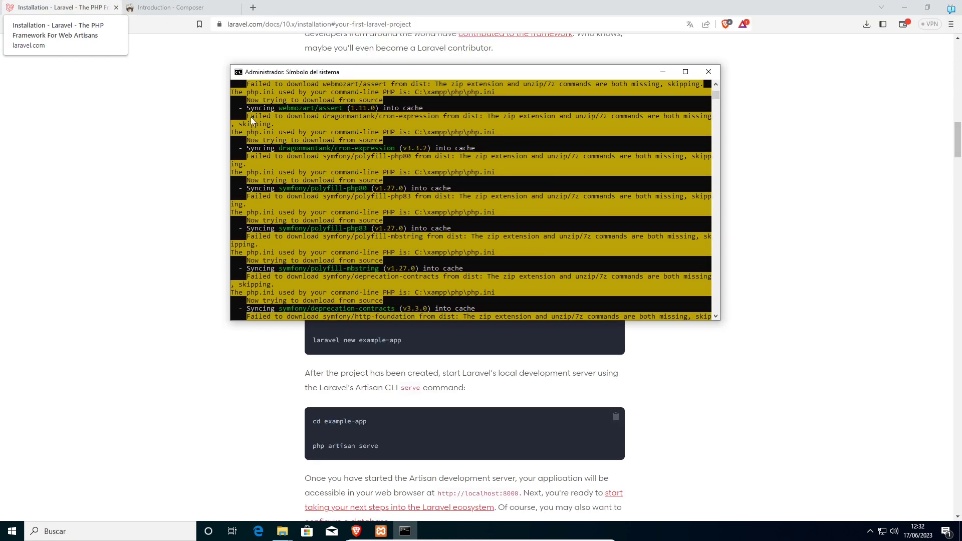
click(104, 101)
click(405, 531)
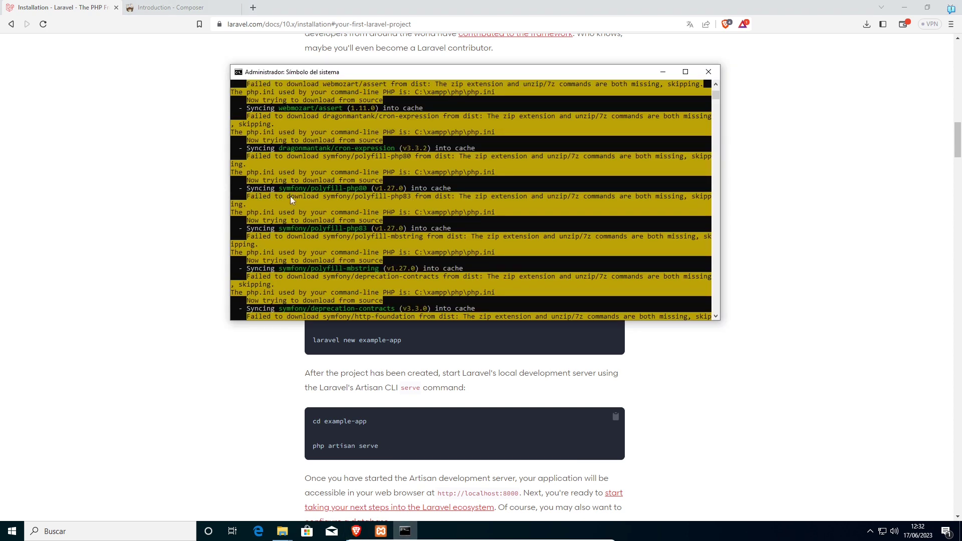
drag(557, 199, 628, 199)
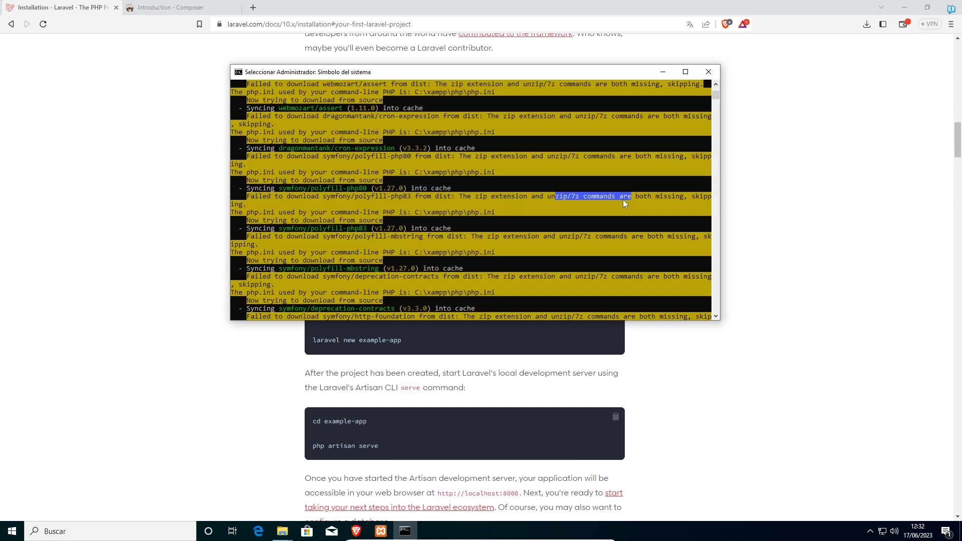
click(669, 198)
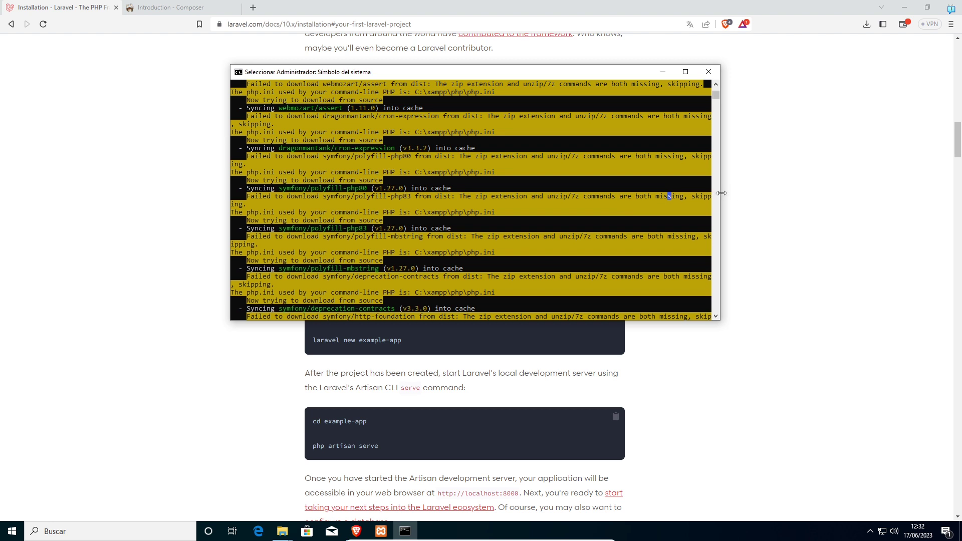
drag(720, 193, 796, 194)
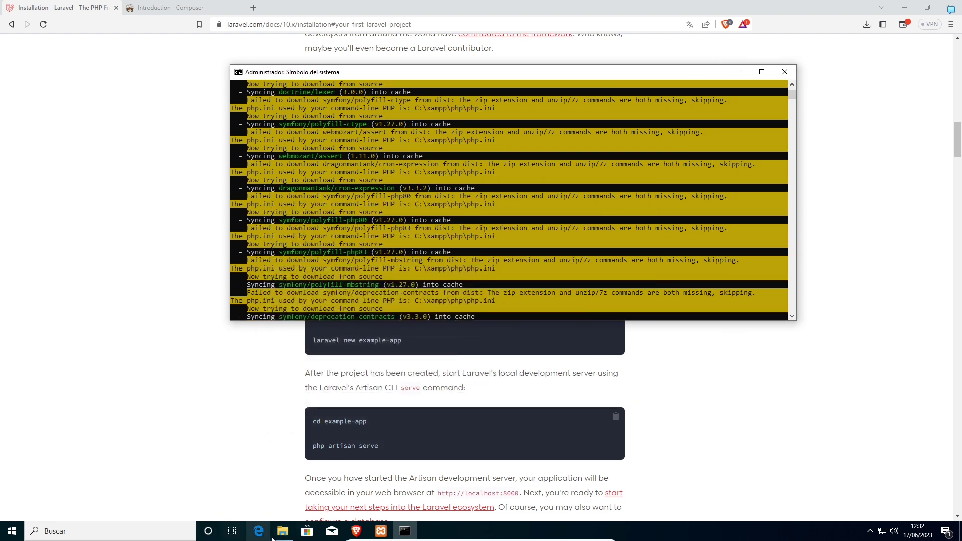
Browse to the xampp\php folder on the local disk C: in File Explorer.
click(282, 532)
drag(506, 93, 666, 159)
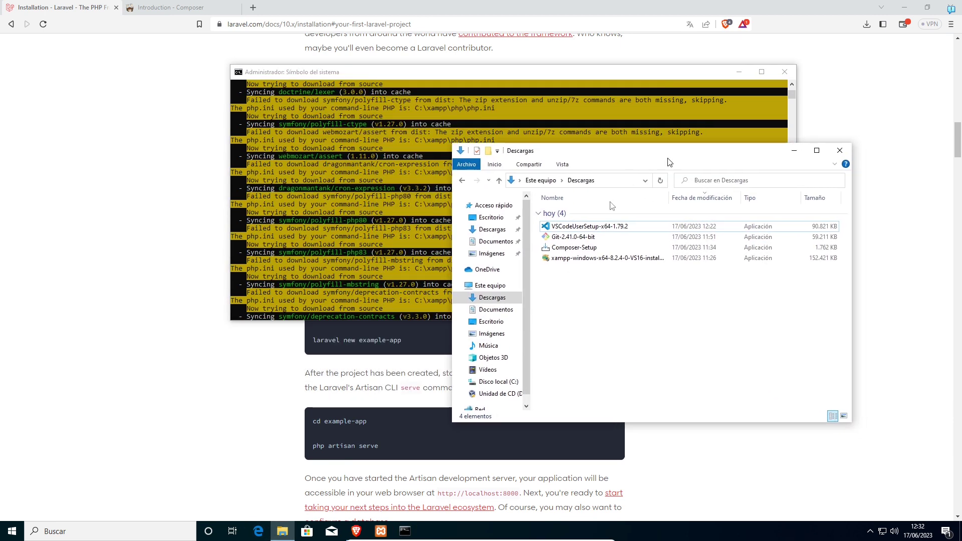
click(497, 381)
double_click(551, 264)
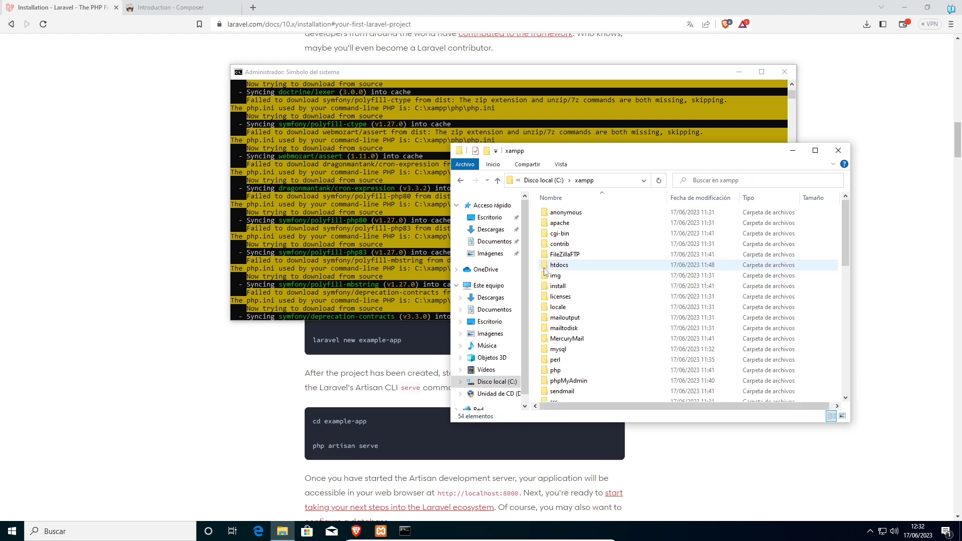
double_click(553, 371)
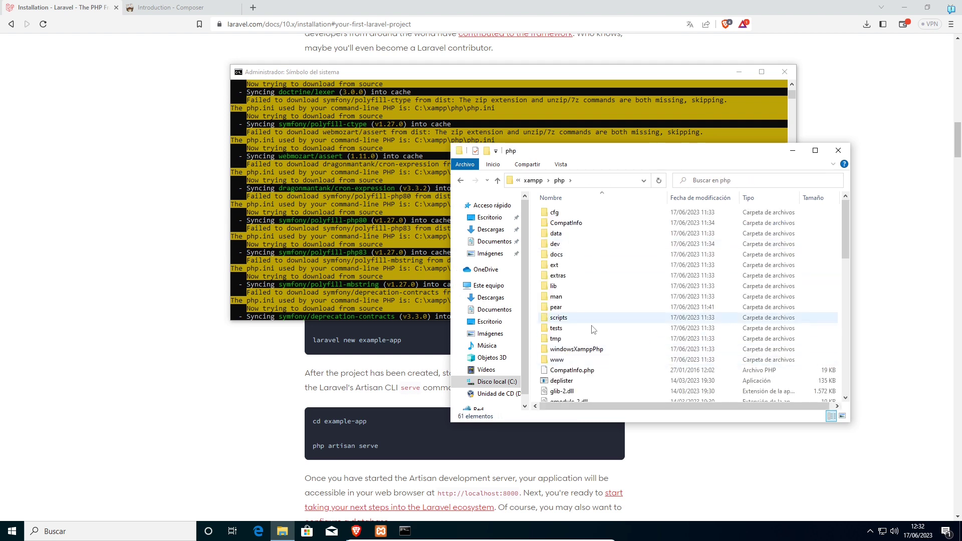
Find the php configuration settings file in the php folder and open it in Notepad.
click(585, 373)
key(p)
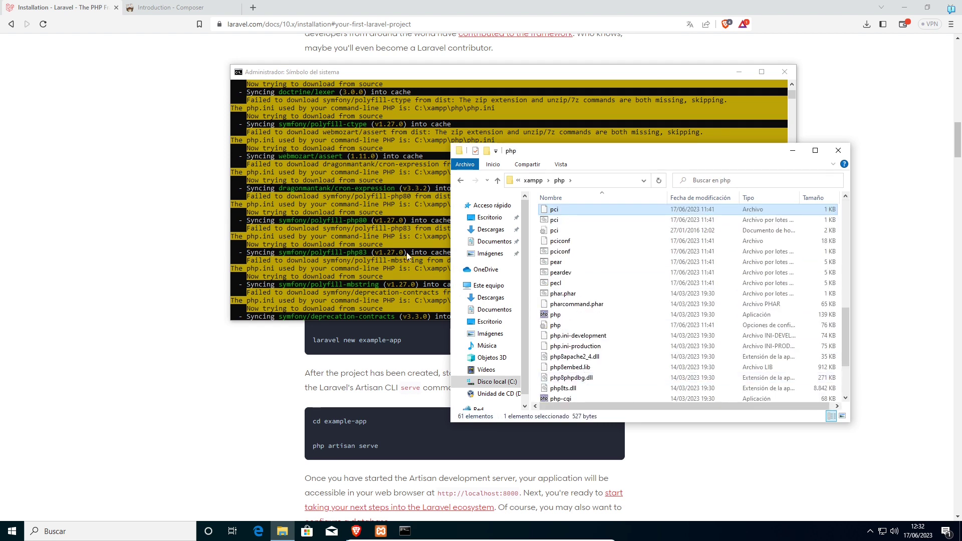
click(556, 324)
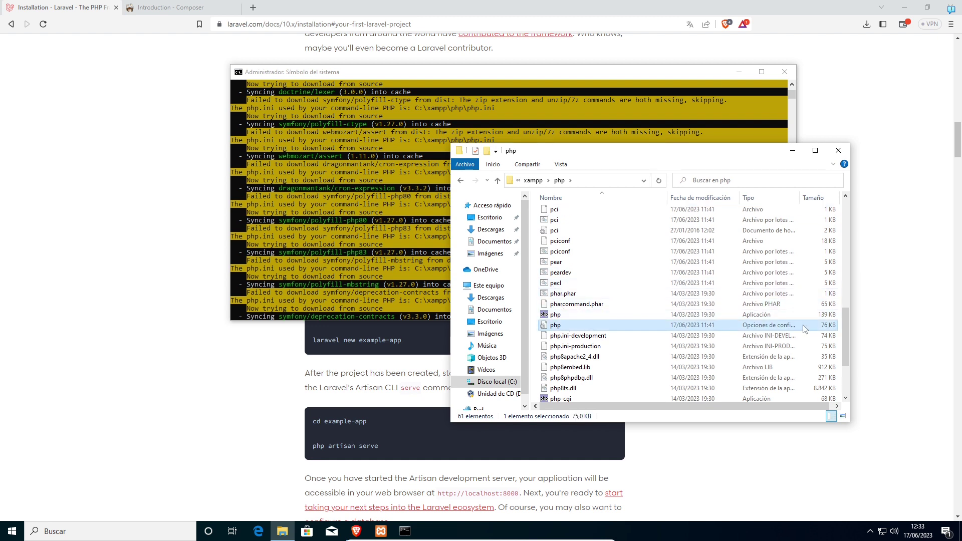
drag(871, 313, 889, 313)
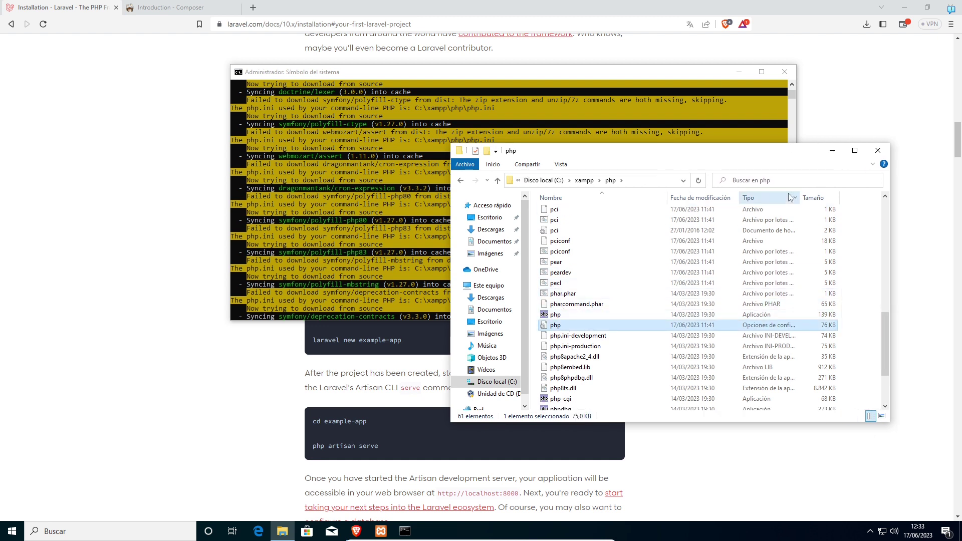
drag(799, 197, 834, 198)
right_click(570, 327)
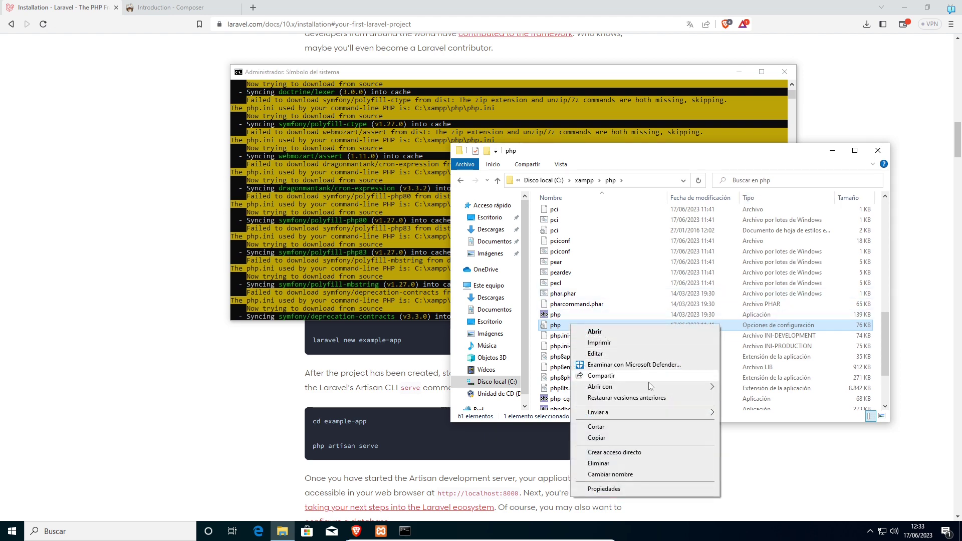
mouse_move(651, 387)
click(751, 388)
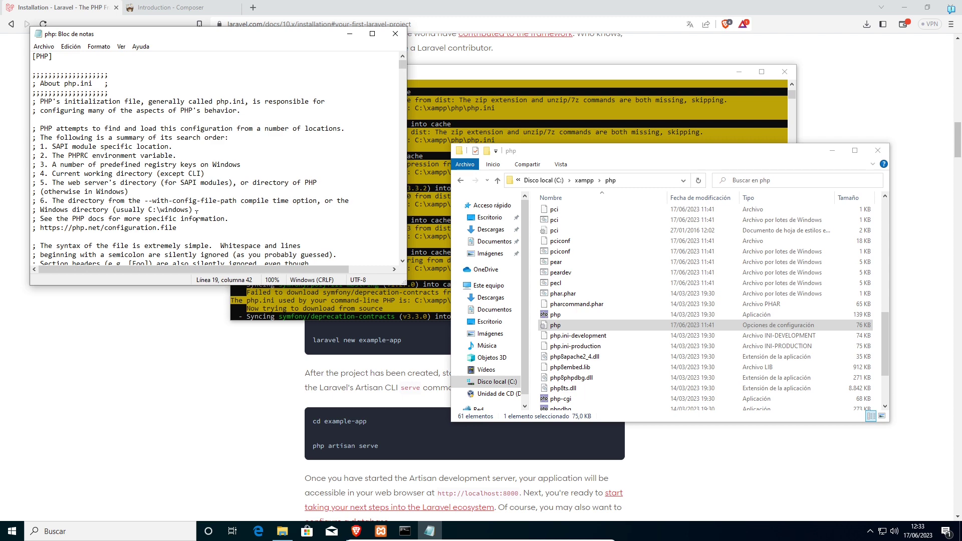
Find the extension=zip line in php.ini, uncomment it by removing its semicolon, then save and close the file.
key(ctrl+f)
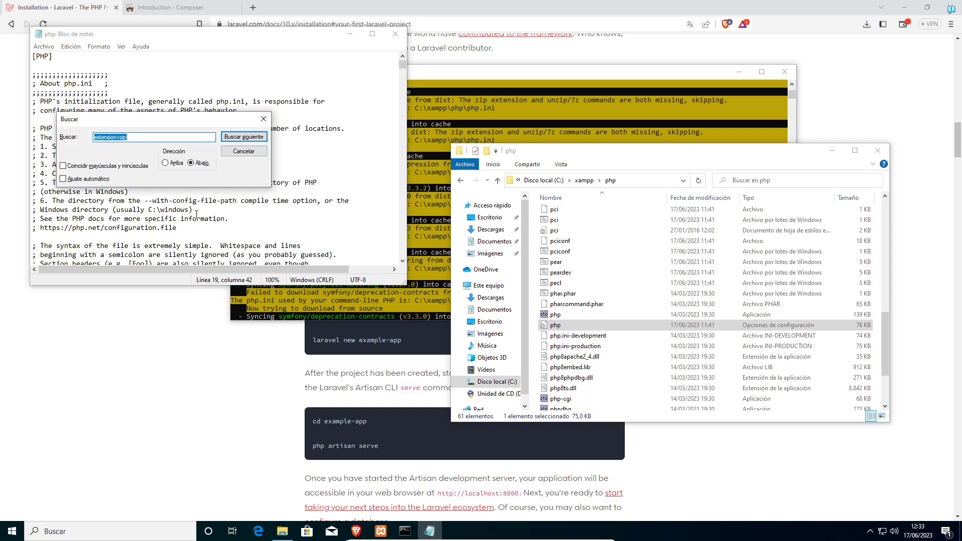
key(BackSpace)
text(exten)
key(Return)
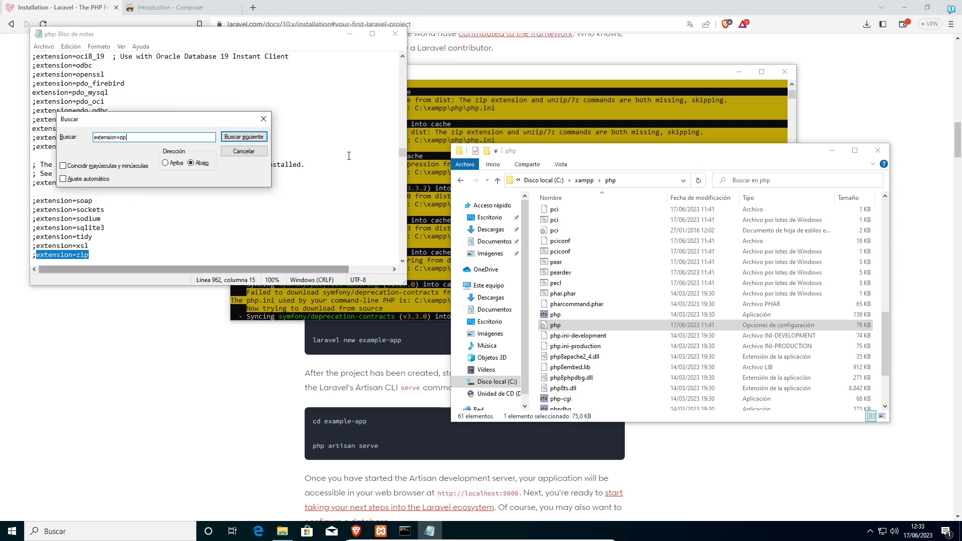
key(Escape)
key(End)
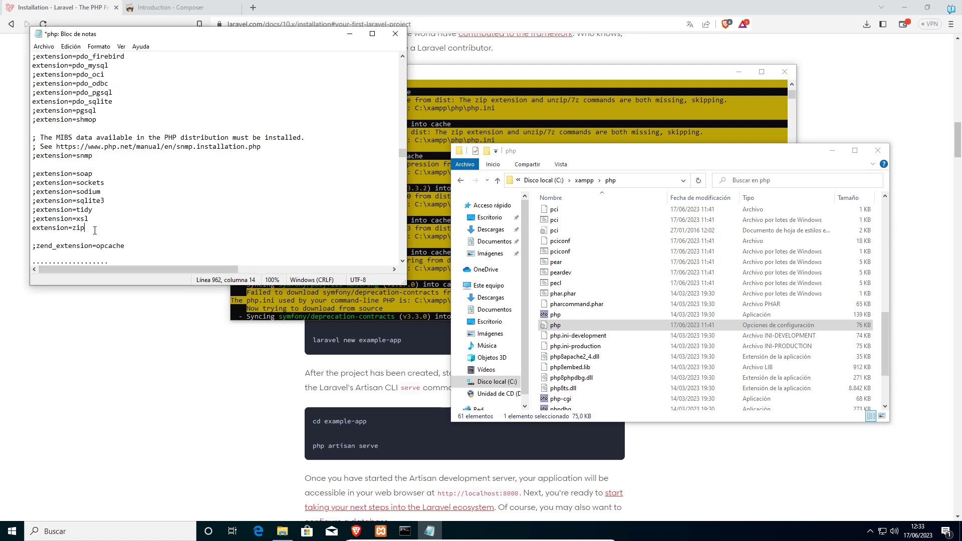
click(43, 46)
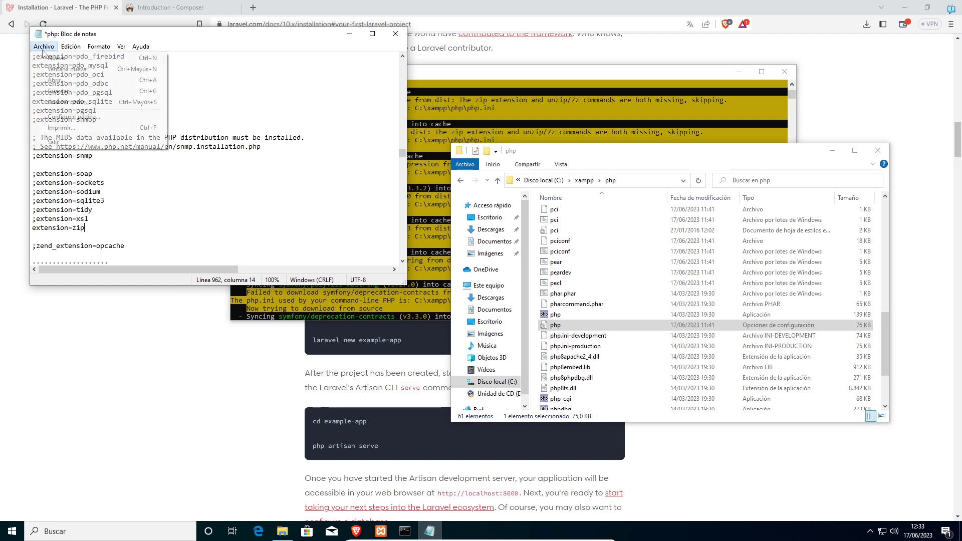
click(59, 91)
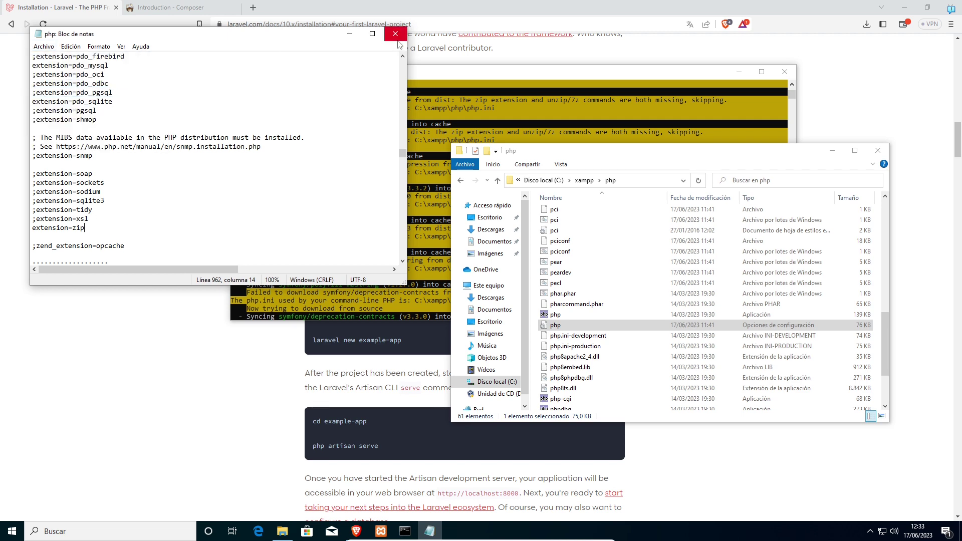
click(396, 35)
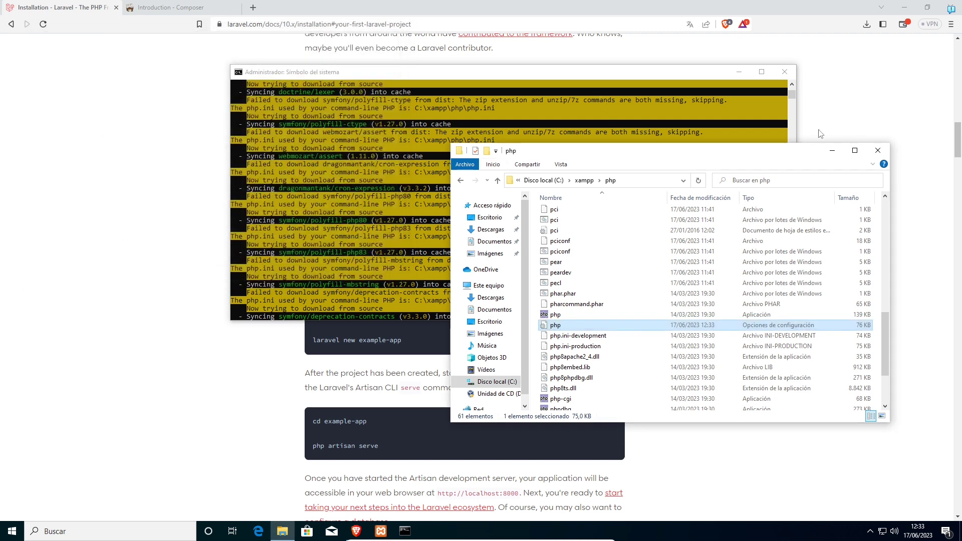
click(557, 72)
key(ctrl+c)
key(Return)
key(Return)
key(Return)
key(Return)
key(Return)
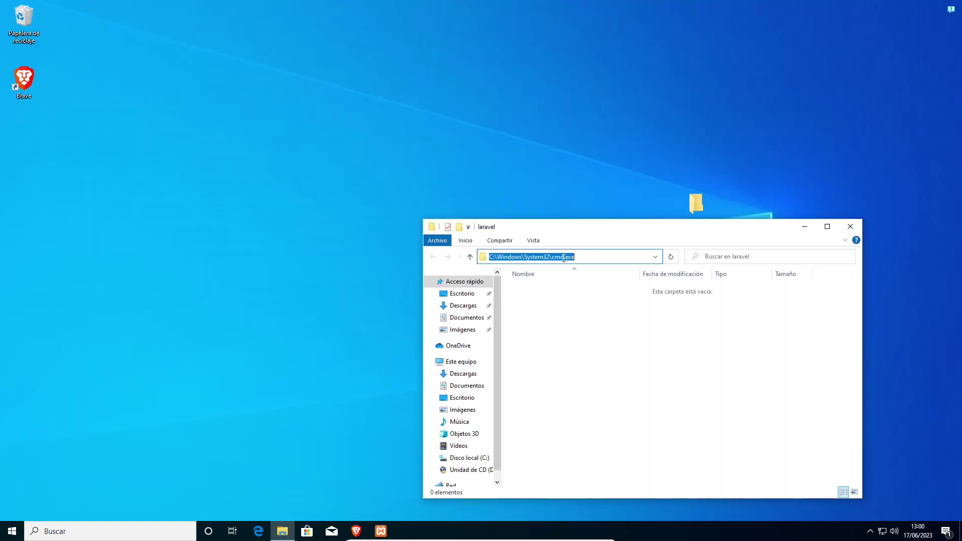
Open a command prompt in the empty laravel folder and run composer create-project laravel/Laravel example-app.
text(cmd)
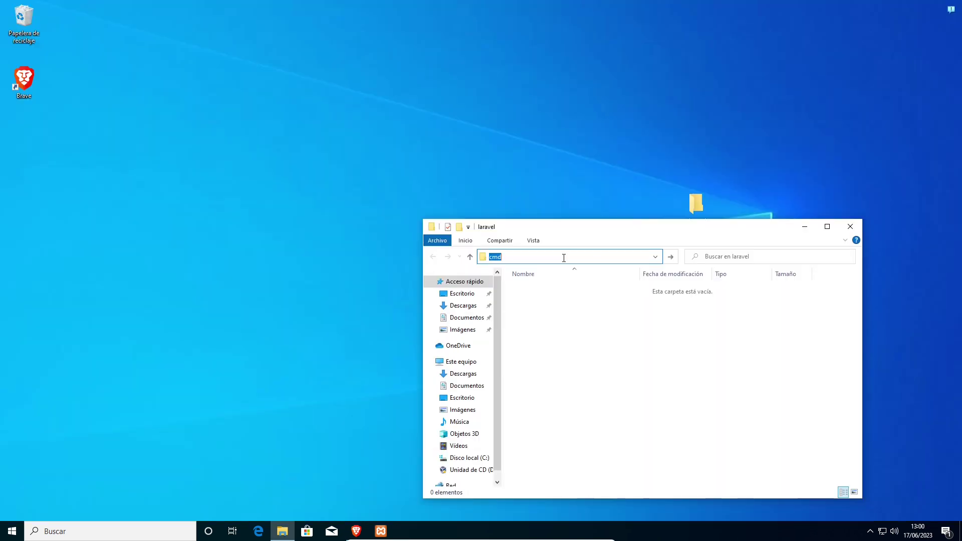
key(Return)
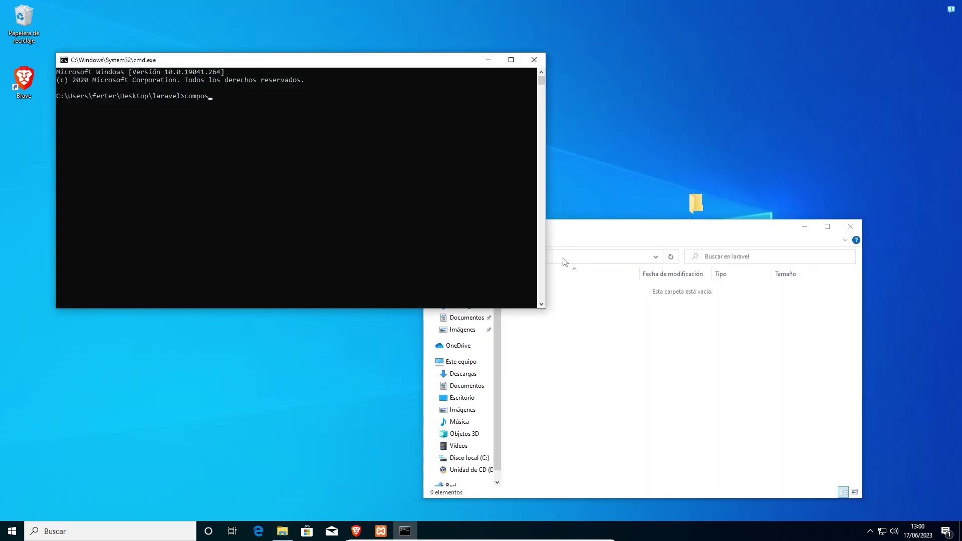
text(composer create-project laravel/Laravel example)
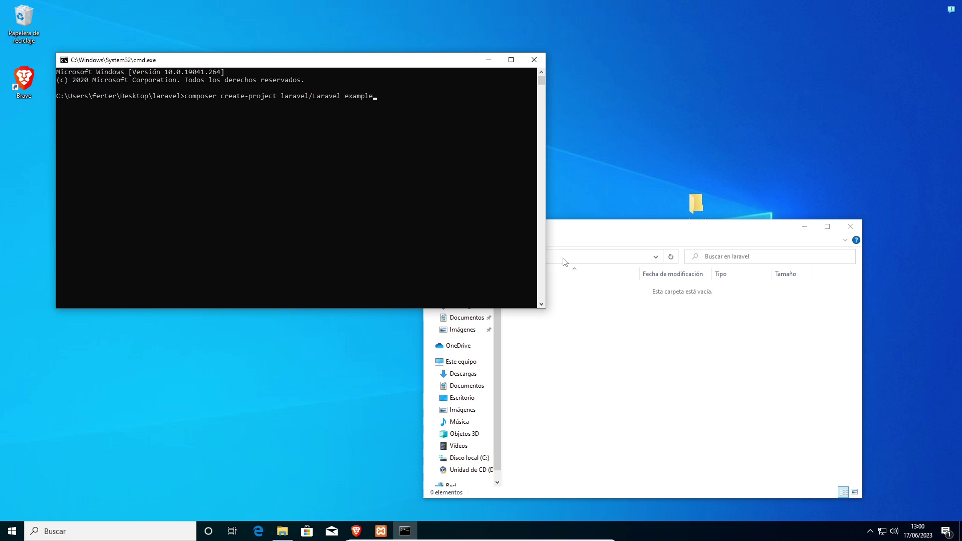
text(-app)
key(Return)
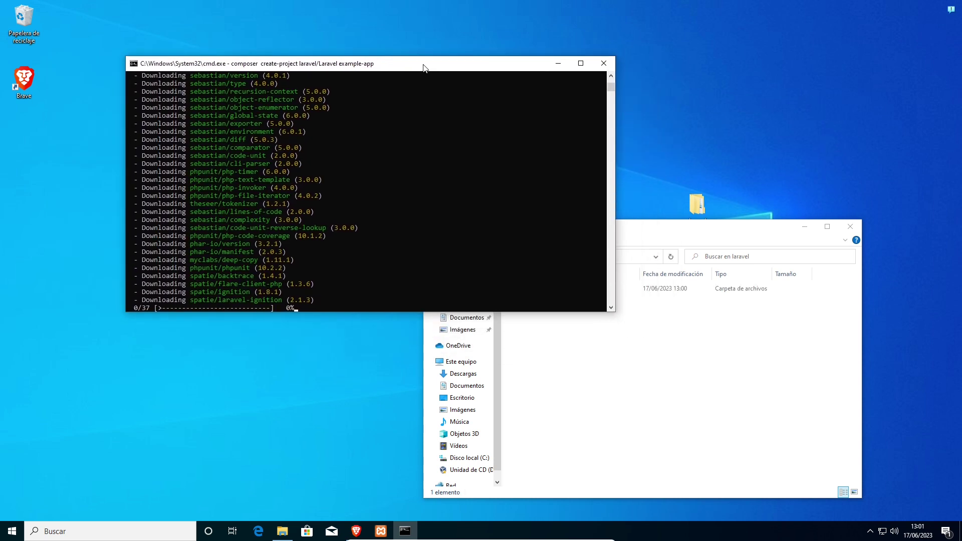
Change into the example-app folder in the command prompt and start the Laravel development server with php artisan serve.
drag(423, 64, 419, 123)
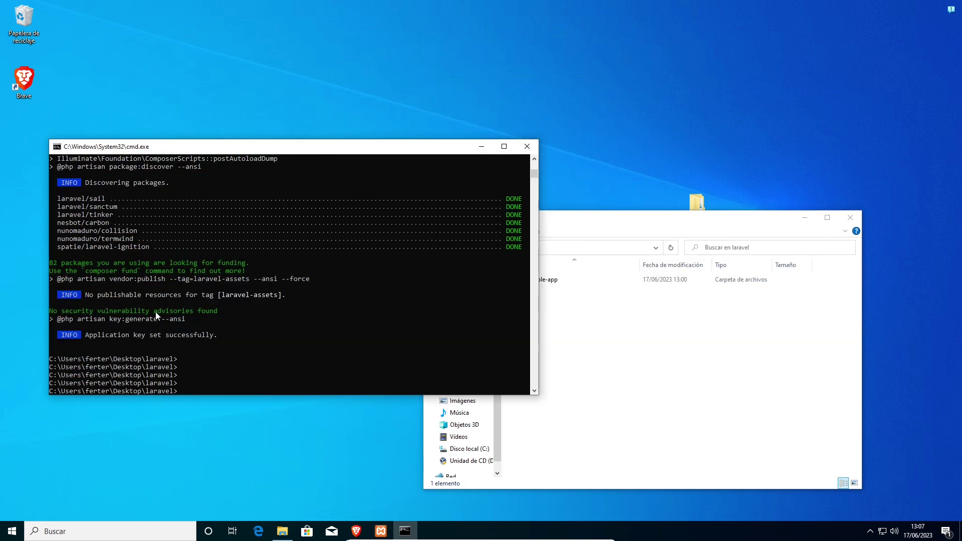
drag(345, 151, 369, 29)
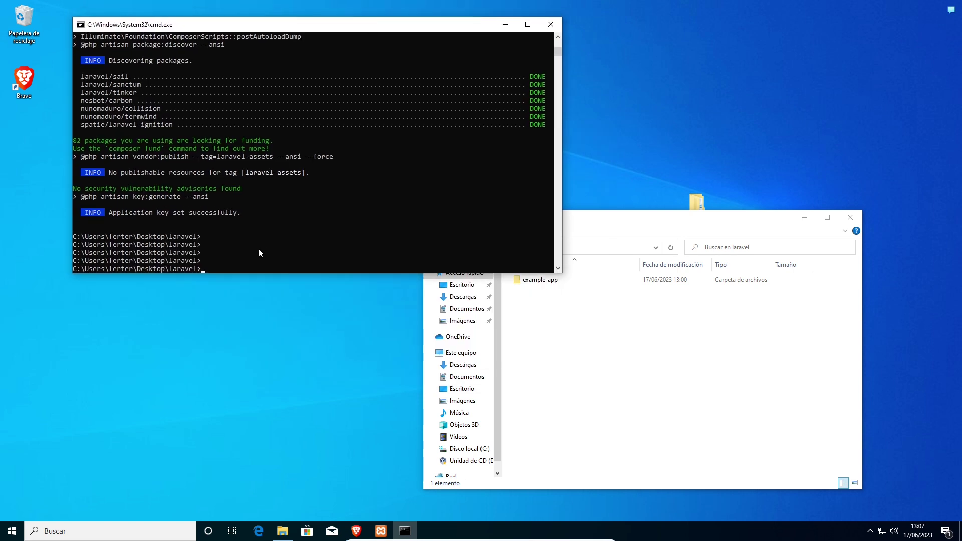
text(cd example-app)
key(Return)
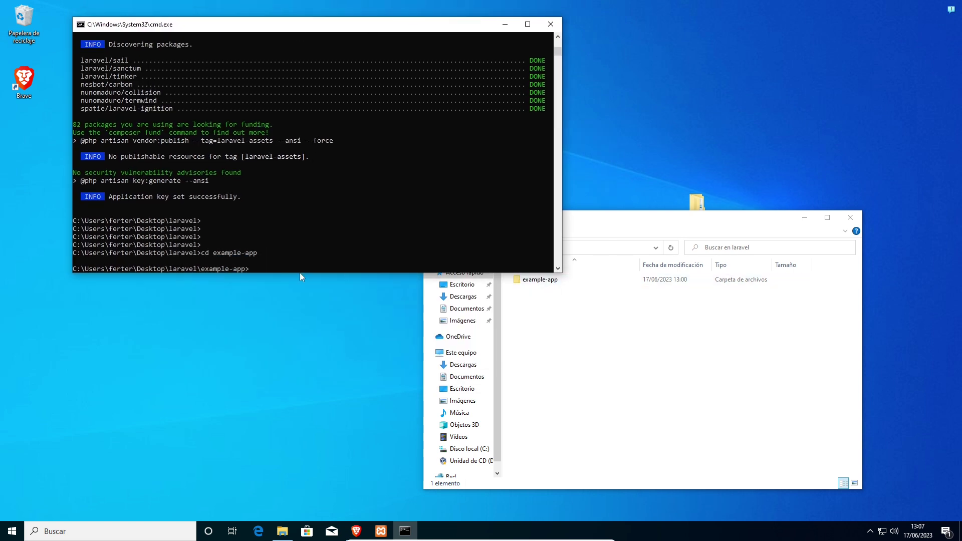
text(php artisan serve)
key(Return)
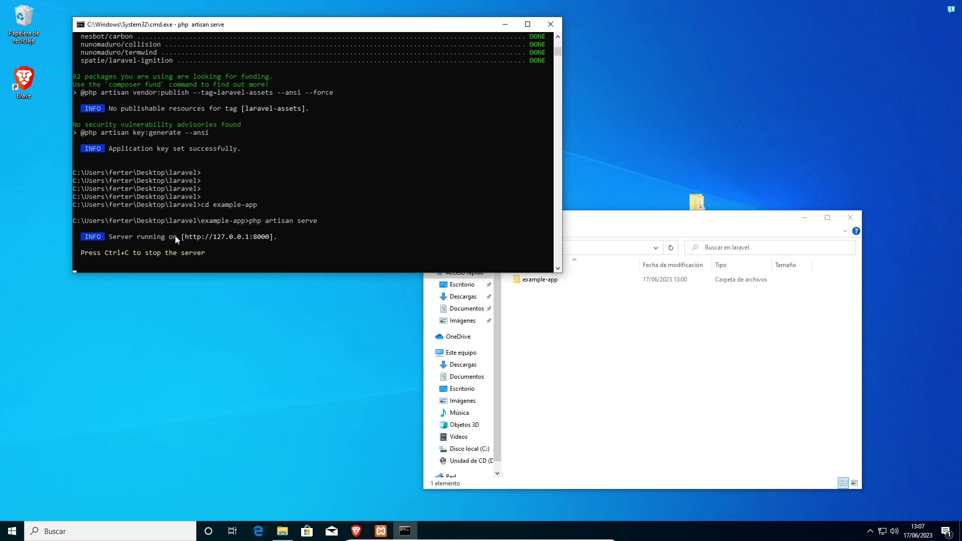
drag(188, 239, 271, 239)
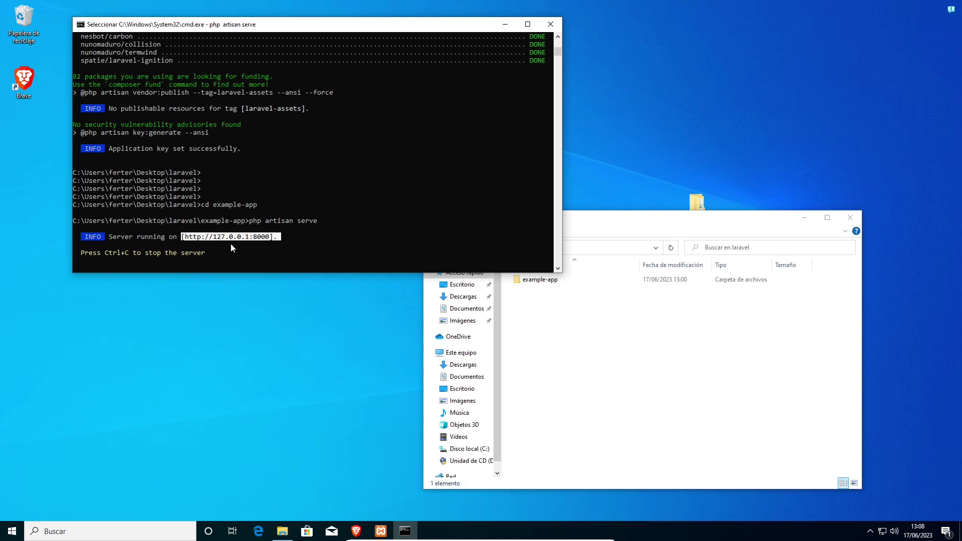
right_click(231, 242)
click(356, 531)
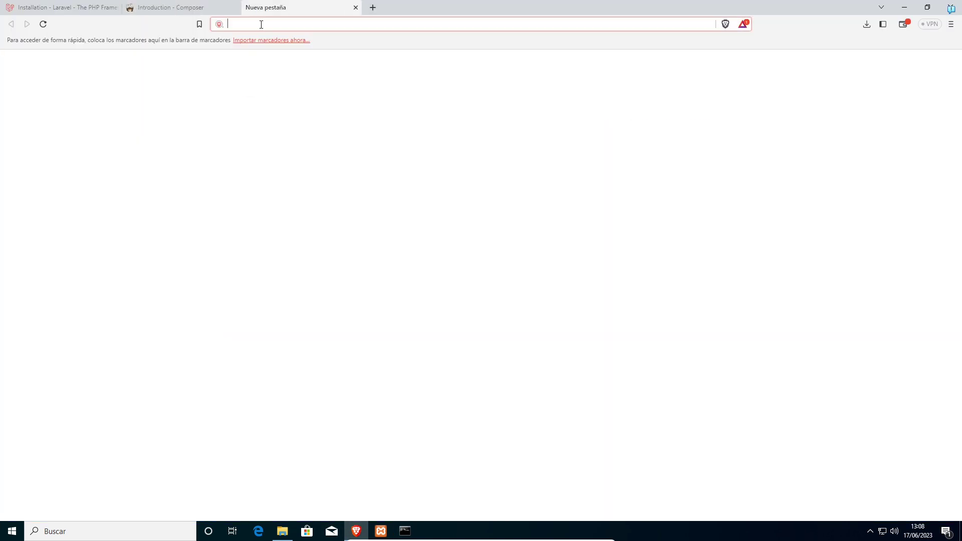
key(ctrl+v)
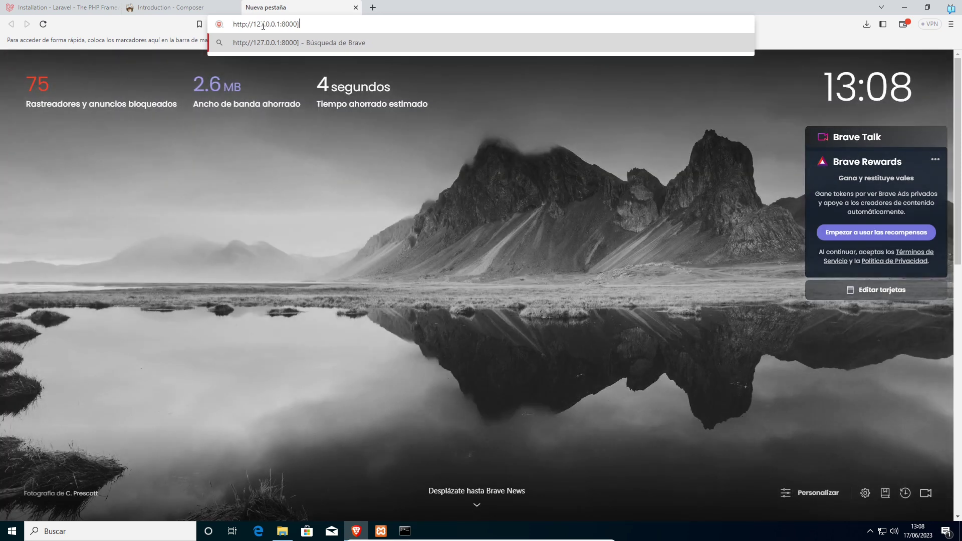
key(BackSpace)
key(Return)
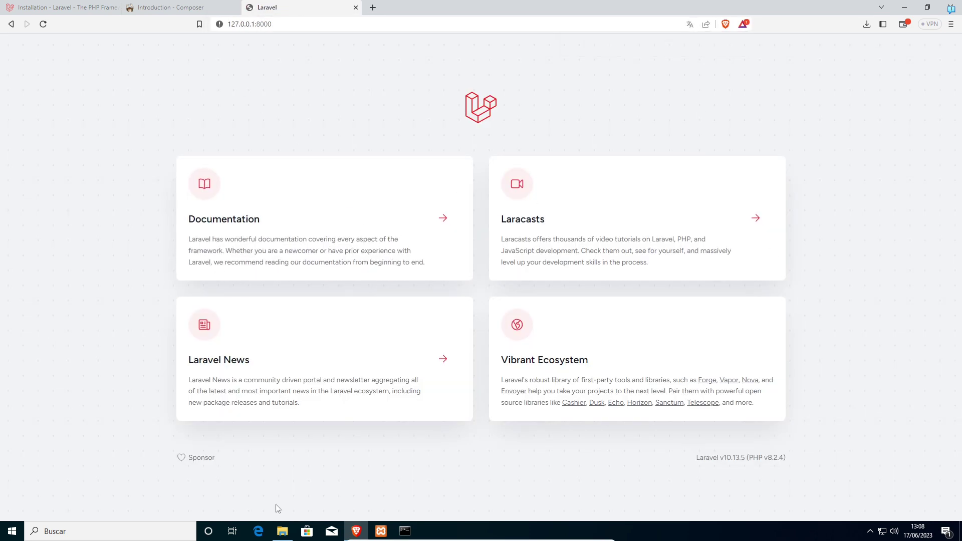
Switch to File Explorer and view the Downloads folder containing the VSCodeUserSetup-x64-1.79.2 installer.
click(282, 531)
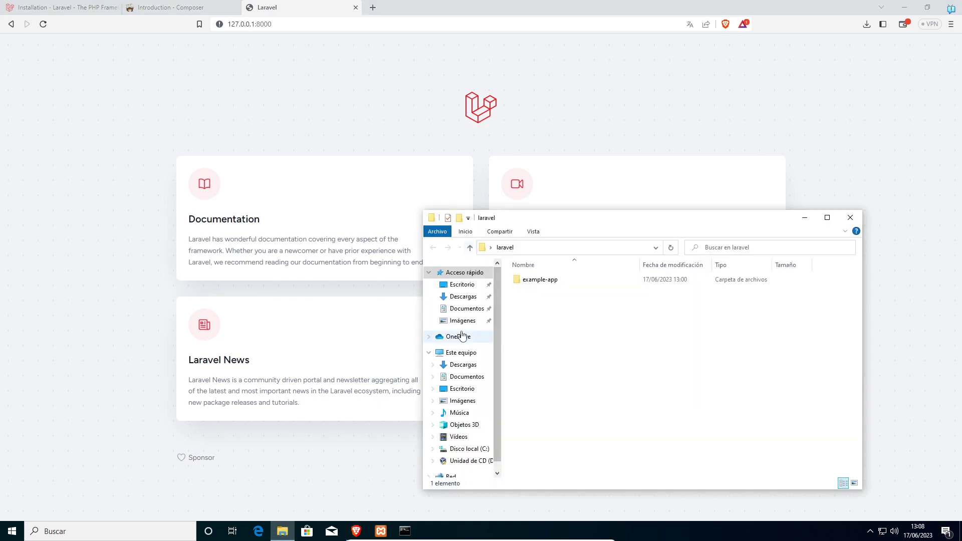
click(463, 296)
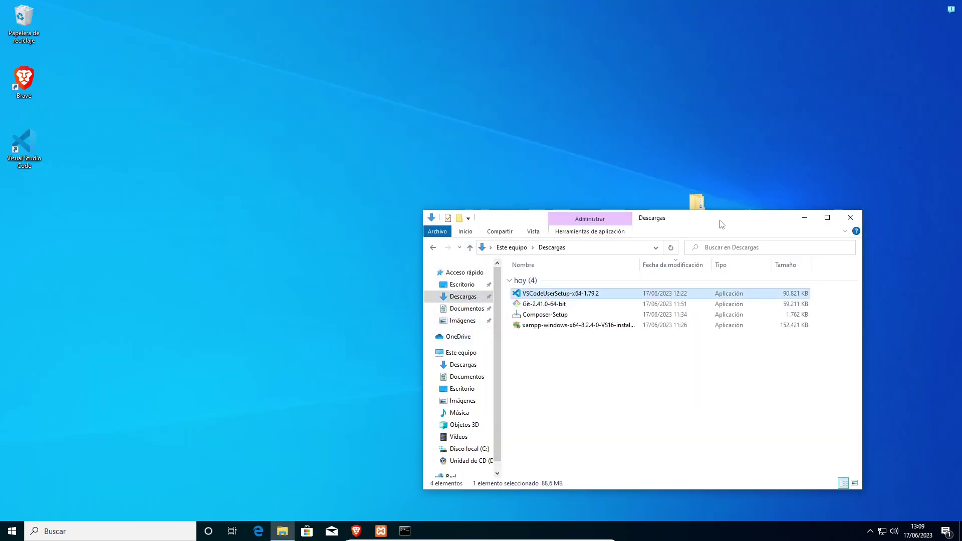
drag(721, 224, 475, 171)
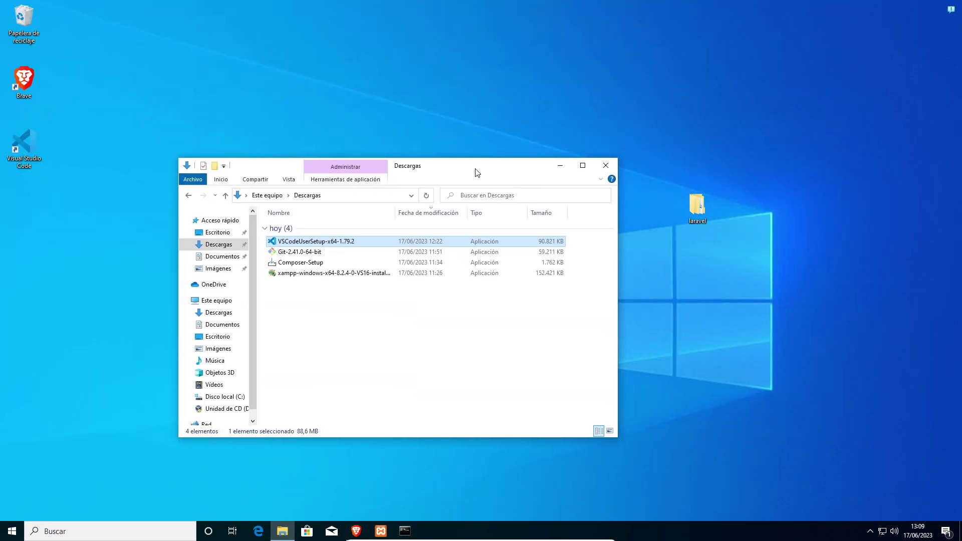
Open the example-app folder from the desktop's laravel folder in Visual Studio Code, trust its authors and close the Welcome page.
double_click(696, 206)
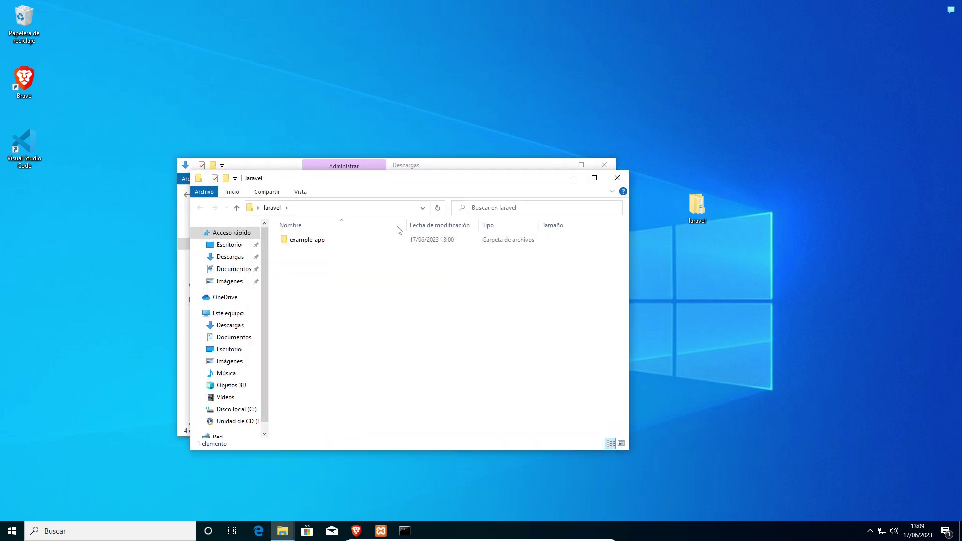
click(288, 244)
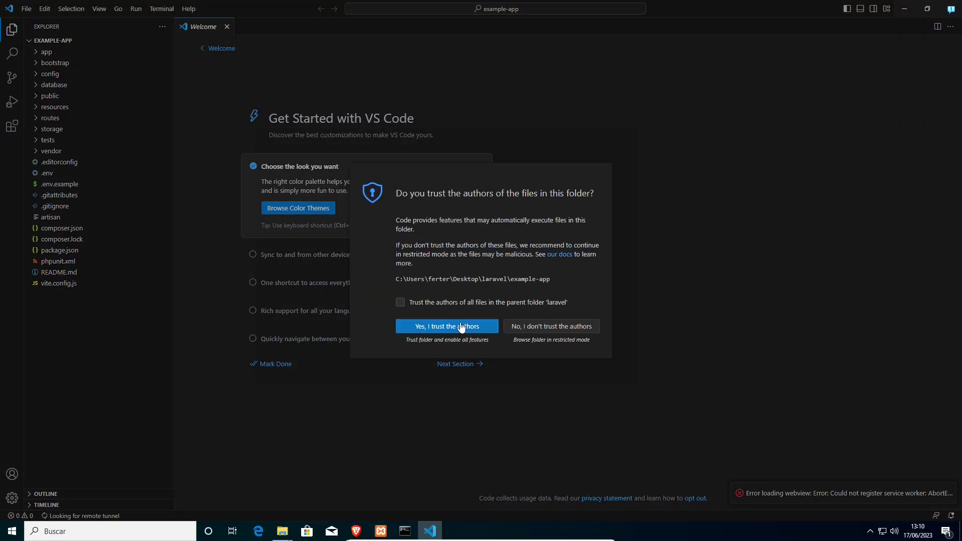
click(461, 327)
click(227, 26)
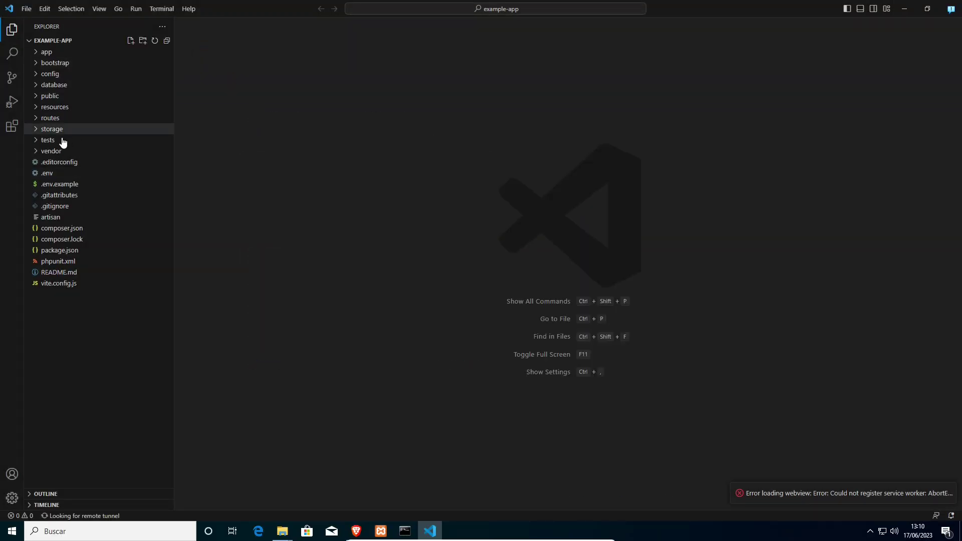
Open api.php in the routes folder and add a Route::get for '/suscribete' with an anonymous function below the existing route.
click(36, 118)
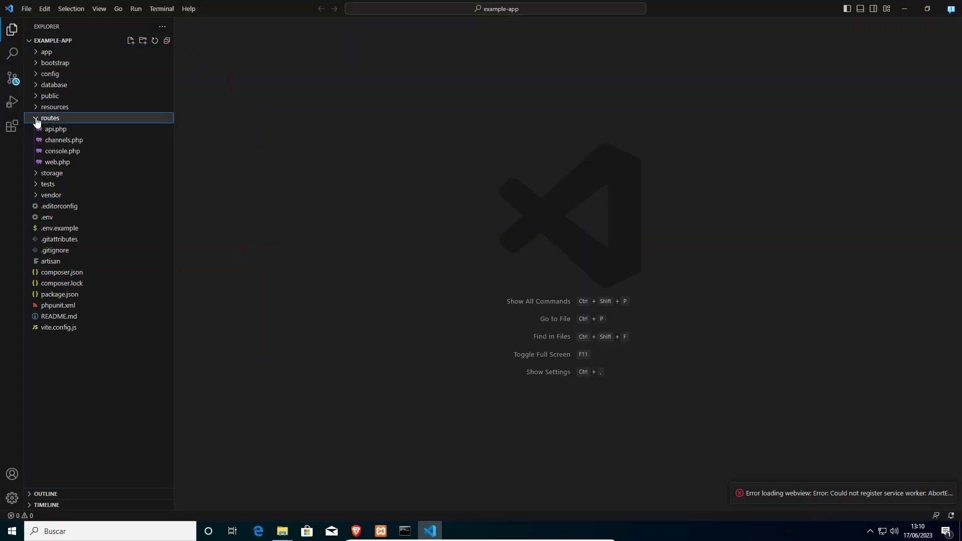
click(50, 129)
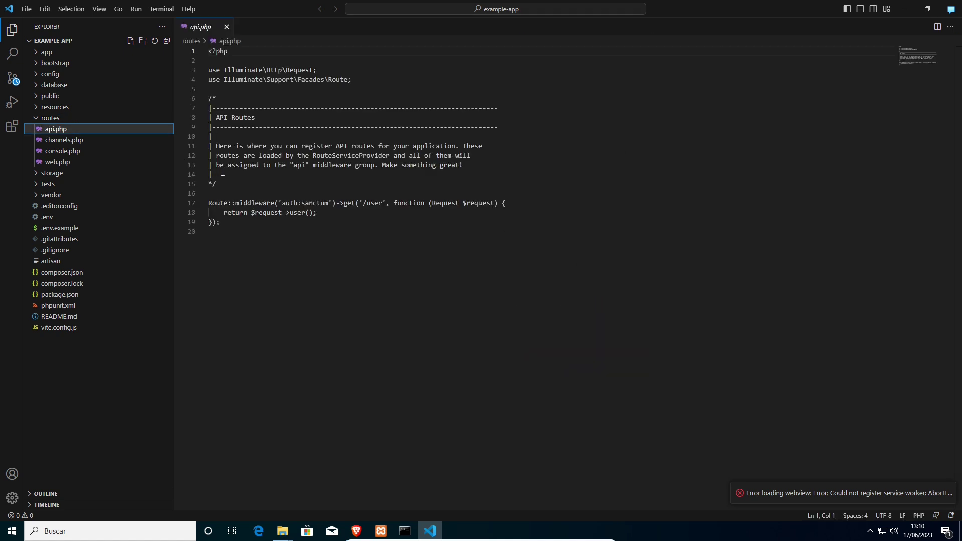
click(235, 230)
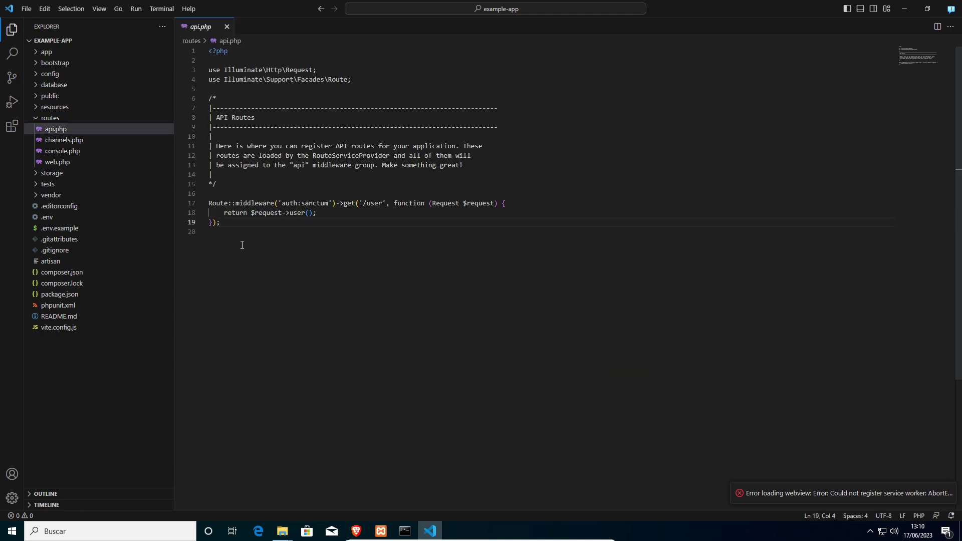
key(Return)
key(Return)
key(Up)
text(Route::get('/)
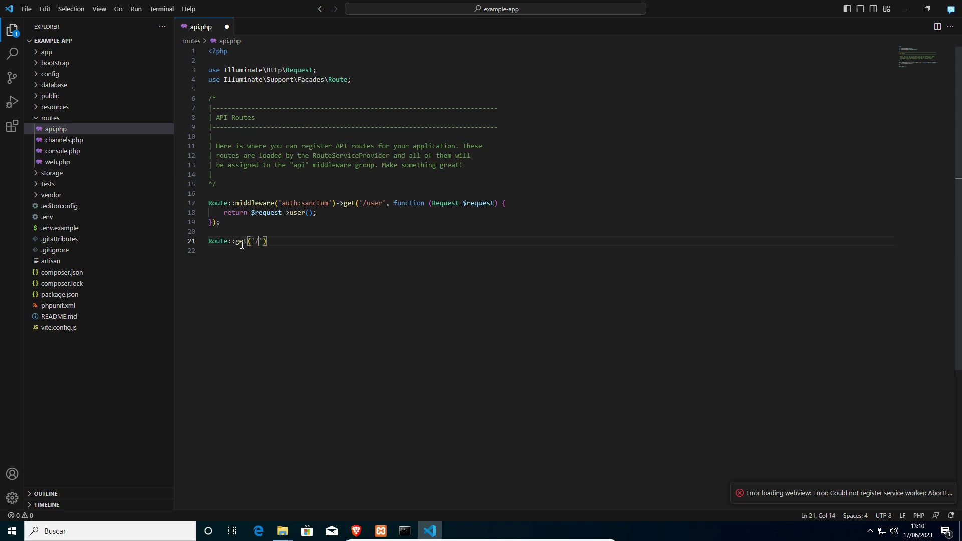
text(suscribete', fuca)
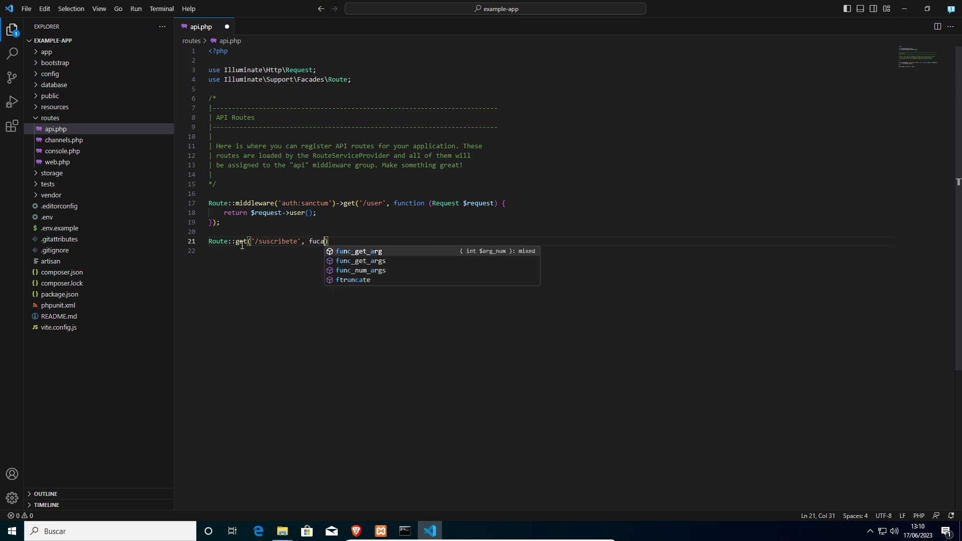
key(BackSpace)
key(BackSpace)
text(nction(){)
Make the '/suscribete' route return 'I dale Like!', end the statement with a semicolon and save api.php.
key(Return)
text(ret)
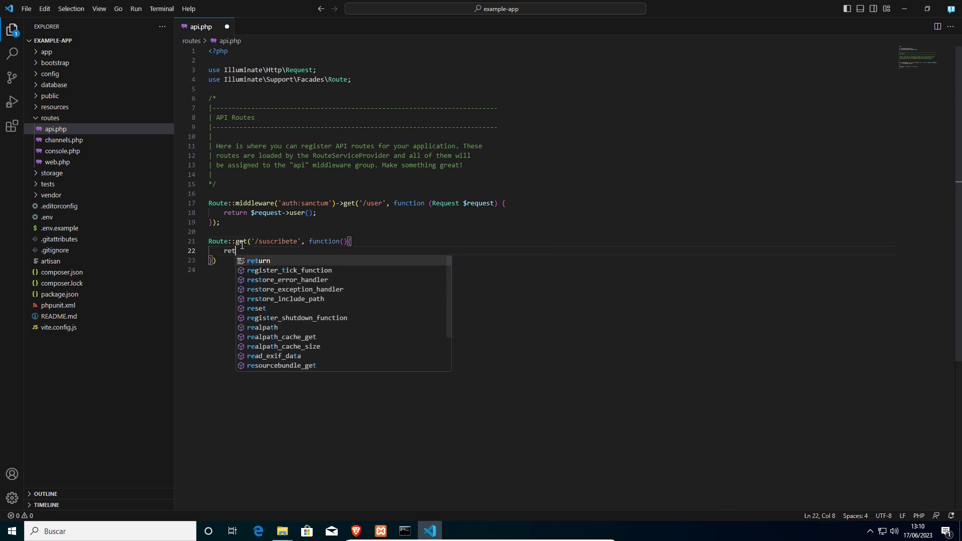
text(urn 'I dale Like!';)
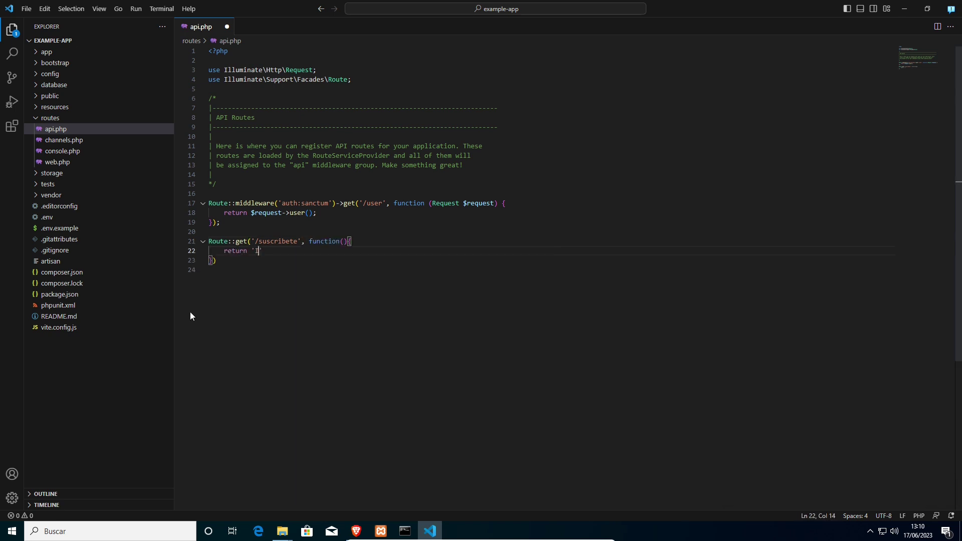
key(Down)
text(;)
key(ctrl+s)
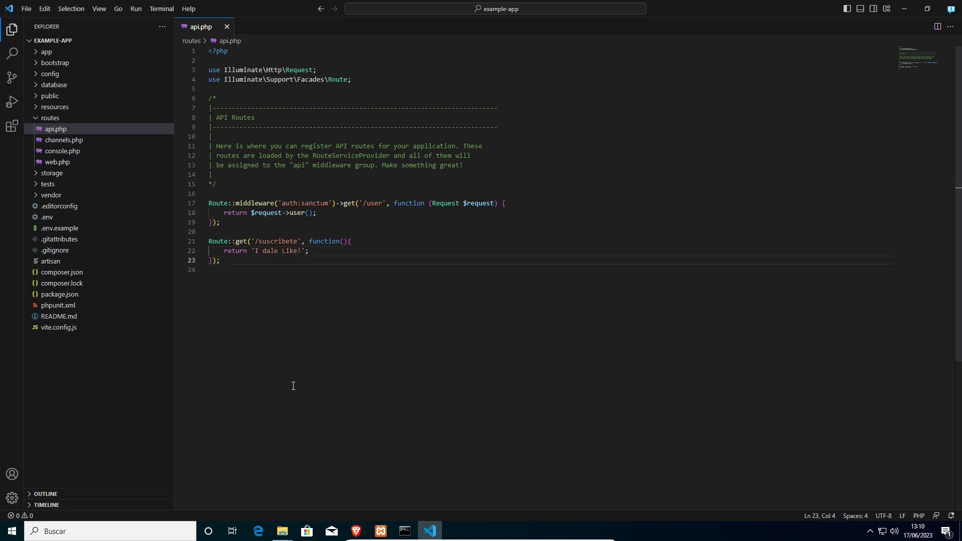
Switch to the Brave browser, load 127.0.0.1:8000/api/suscribete and highlight the returned text.
click(356, 531)
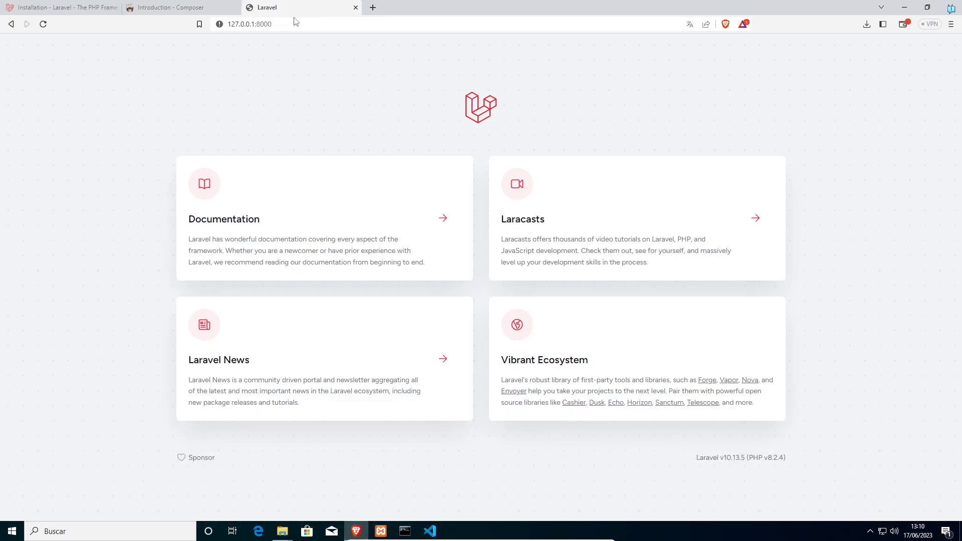
click(322, 25)
click(322, 25)
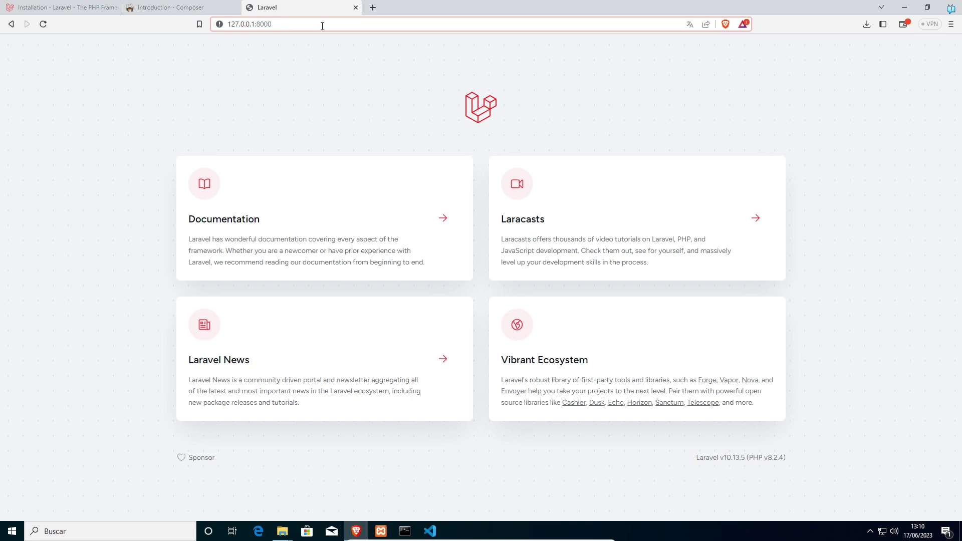
text(/api)
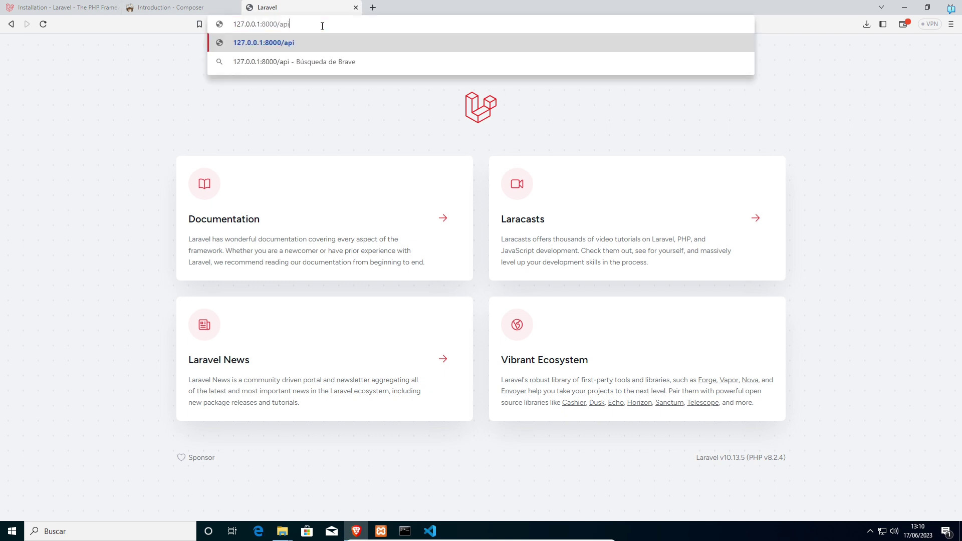
text(/suscribete)
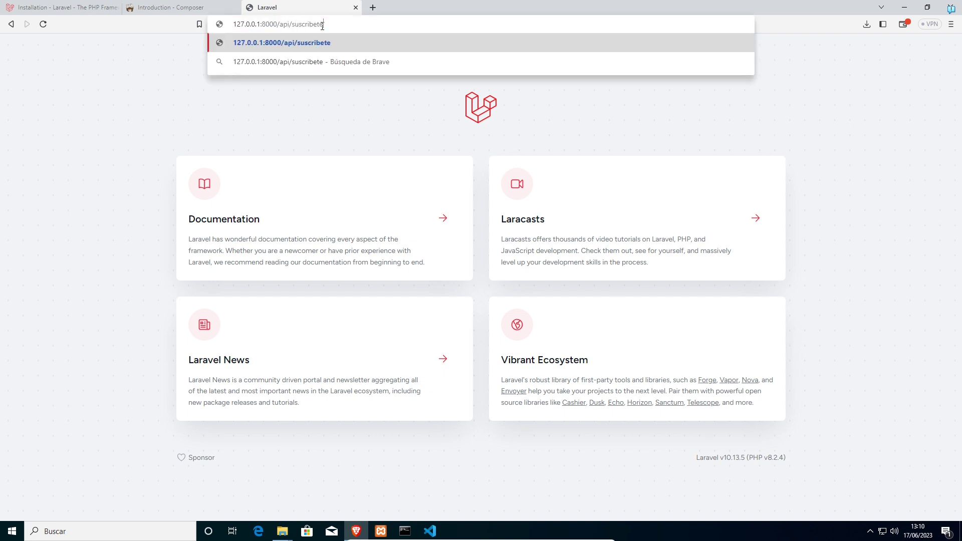
key(Return)
drag(2, 45, 67, 44)
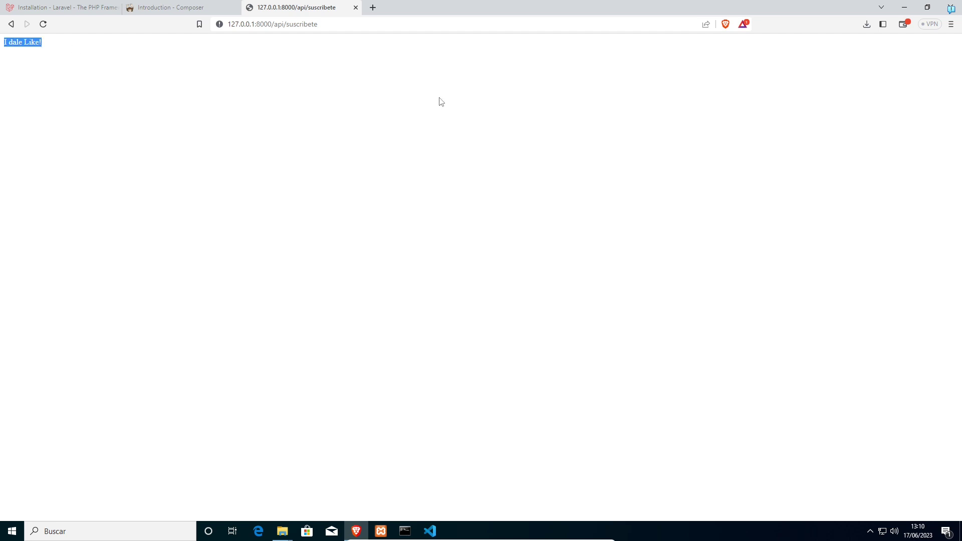